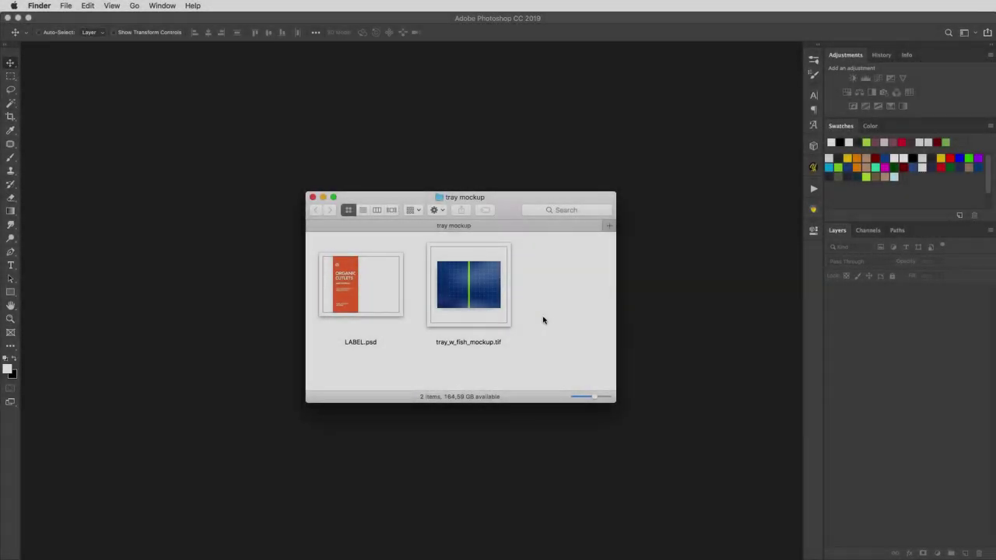
# Open tray_w_fish_mockup.tif and hide the PAPER LABEL and FISH layers.
pyautogui.moveTo(467, 284)
pyautogui.mouseDown()
pyautogui.moveTo(472, 171)
pyautogui.moveTo(566, 393)
pyautogui.mouseUp()
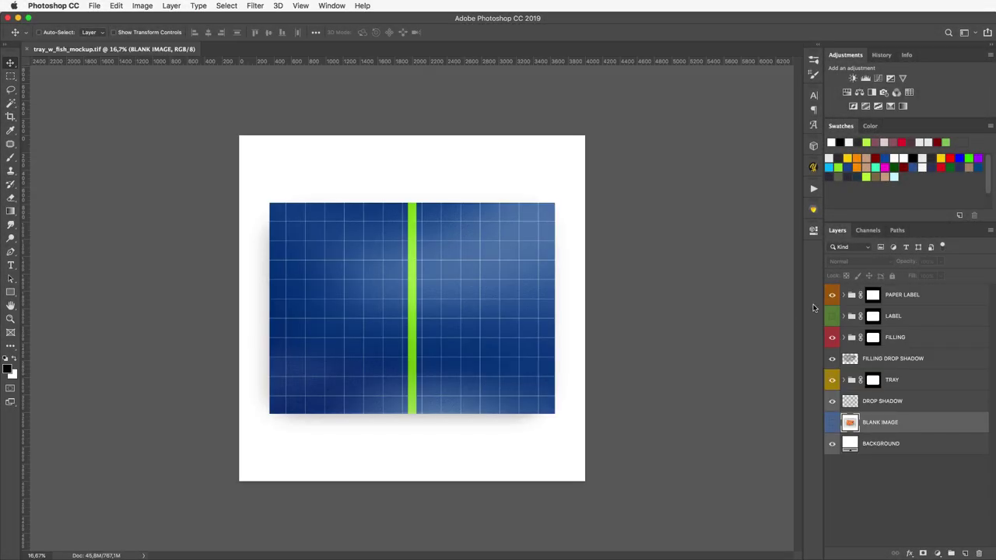
pyautogui.click(831, 295)
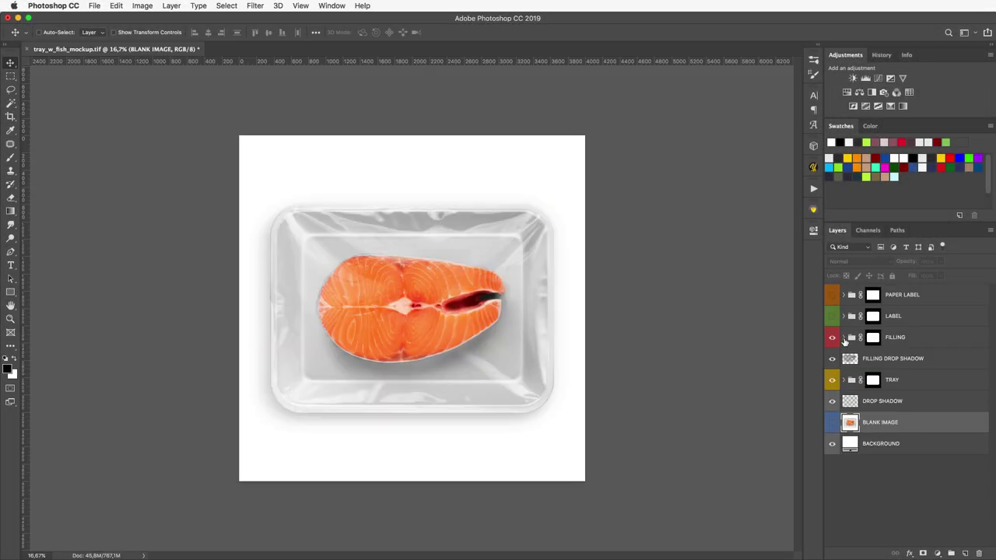
pyautogui.click(843, 337)
pyautogui.click(832, 401)
pyautogui.click(890, 402)
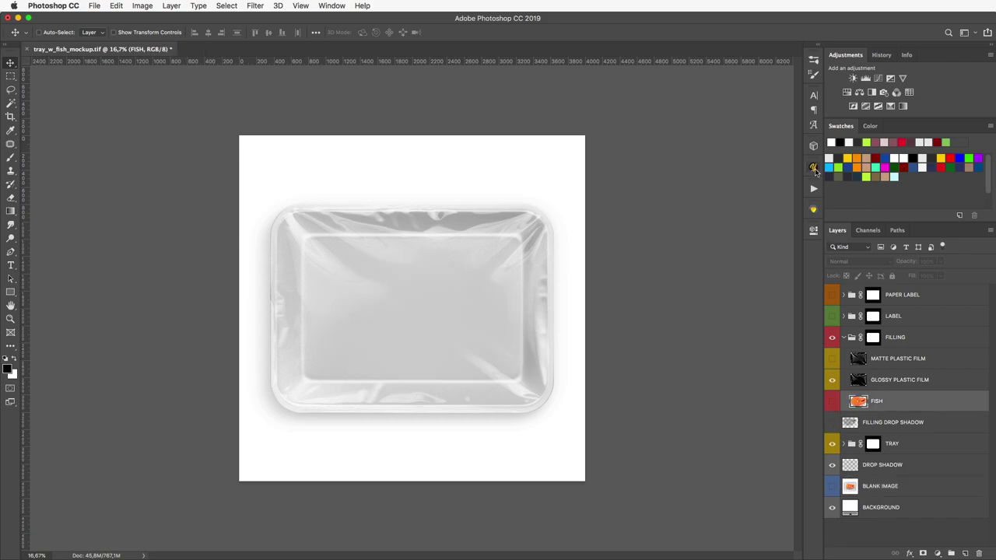
pyautogui.click(813, 168)
# Search the PNG Images 360° library for 'fruit'.
pyautogui.scroll(-2, 725, 232)
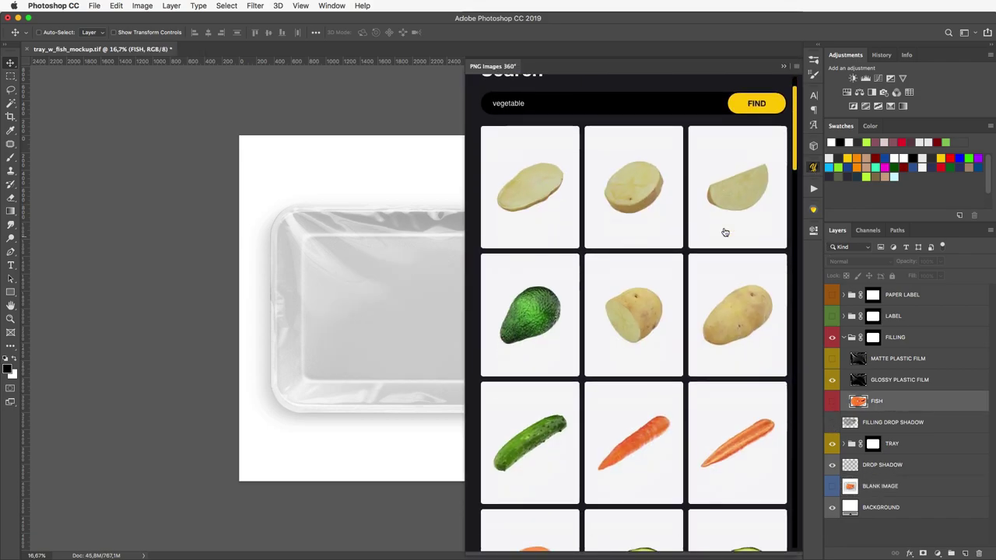
pyautogui.scroll(-2, 708, 265)
pyautogui.scroll(1, 697, 289)
pyautogui.scroll(2, 700, 294)
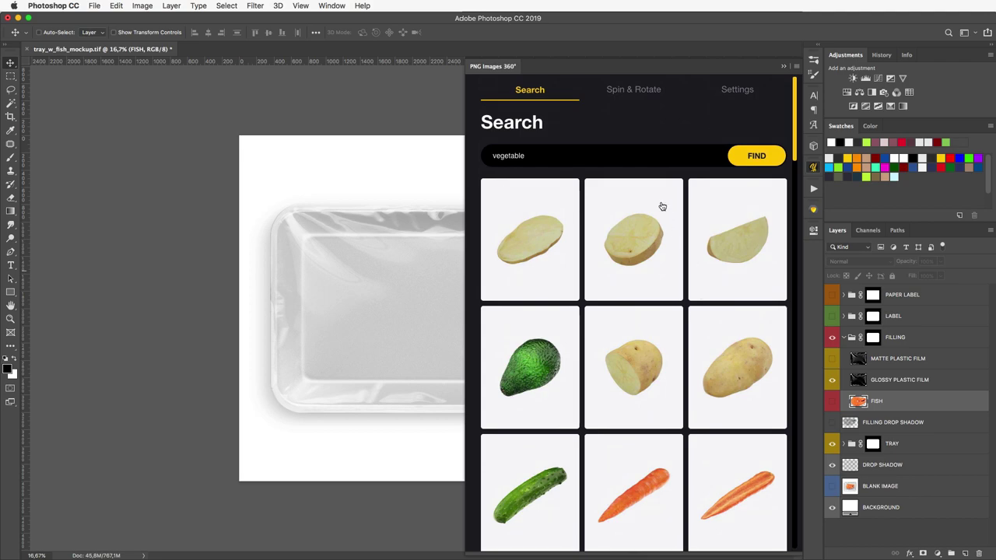
pyautogui.doubleClick(541, 157)
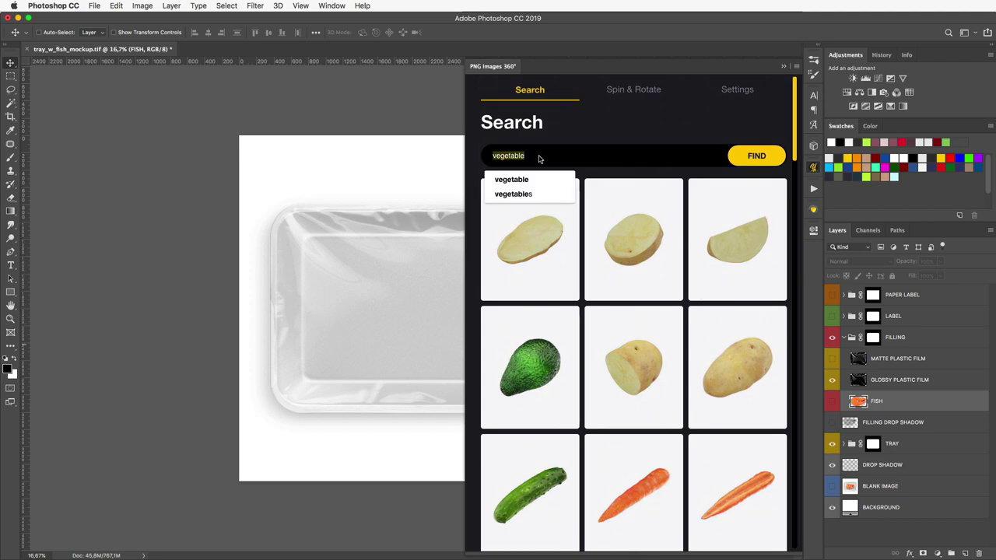
pyautogui.write('fruit')
pyautogui.press('Return')
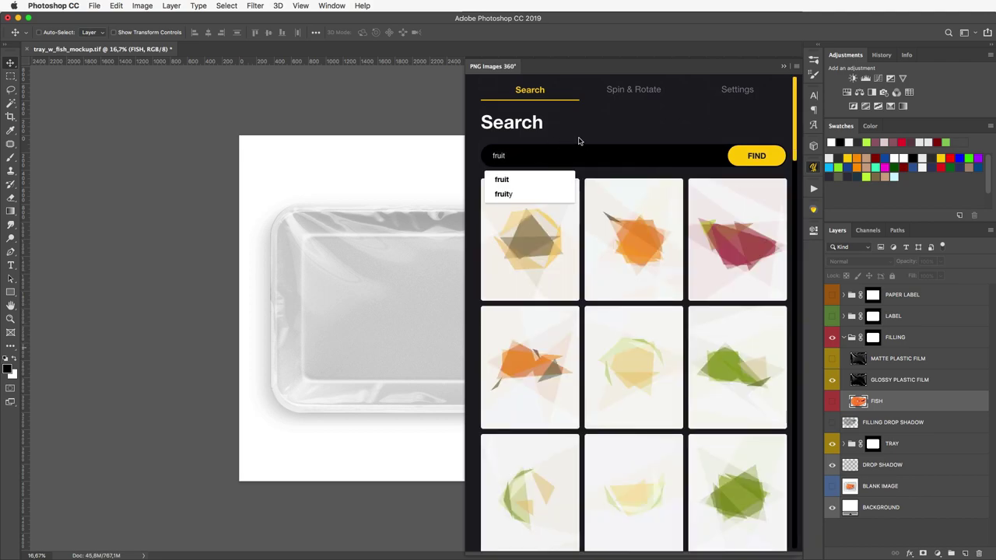
# Search for 'meat' and insert the two raw patties image as a new layer.
pyautogui.scroll(-1, 615, 280)
pyautogui.scroll(-2, 615, 280)
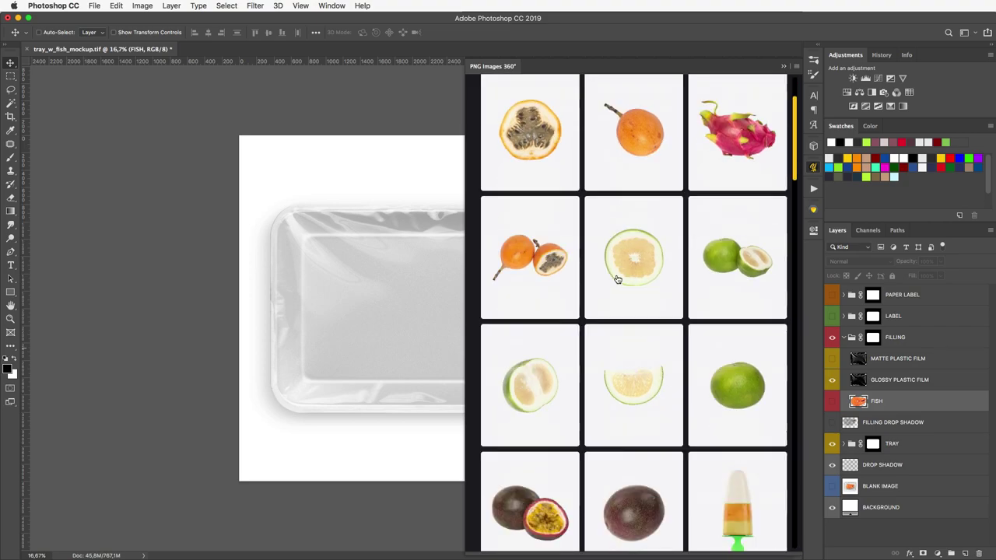
pyautogui.scroll(-3, 688, 390)
pyautogui.scroll(-3, 687, 390)
pyautogui.scroll(-2, 688, 389)
pyautogui.scroll(-3, 688, 390)
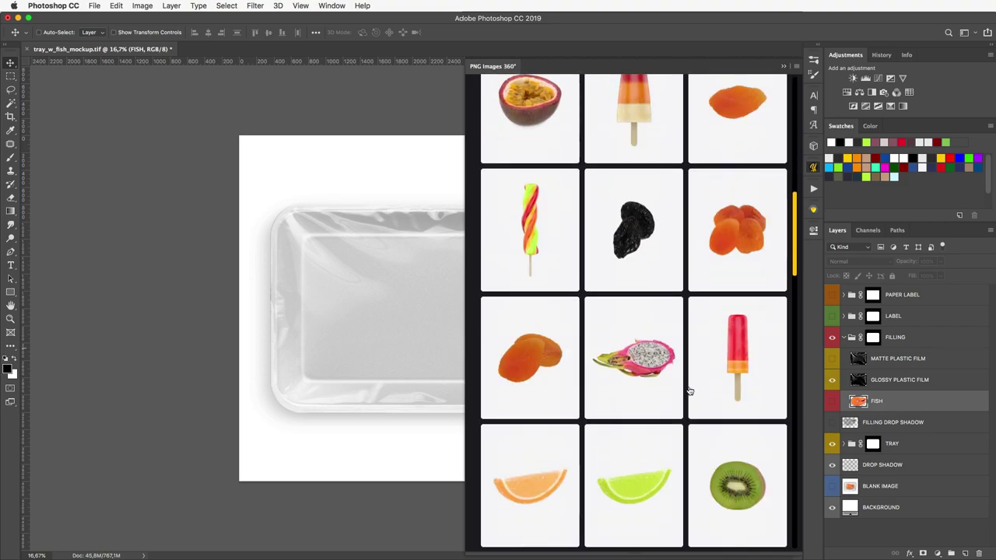
pyautogui.scroll(-3, 687, 389)
pyautogui.scroll(3, 687, 390)
pyautogui.scroll(3, 688, 390)
pyautogui.scroll(4, 687, 390)
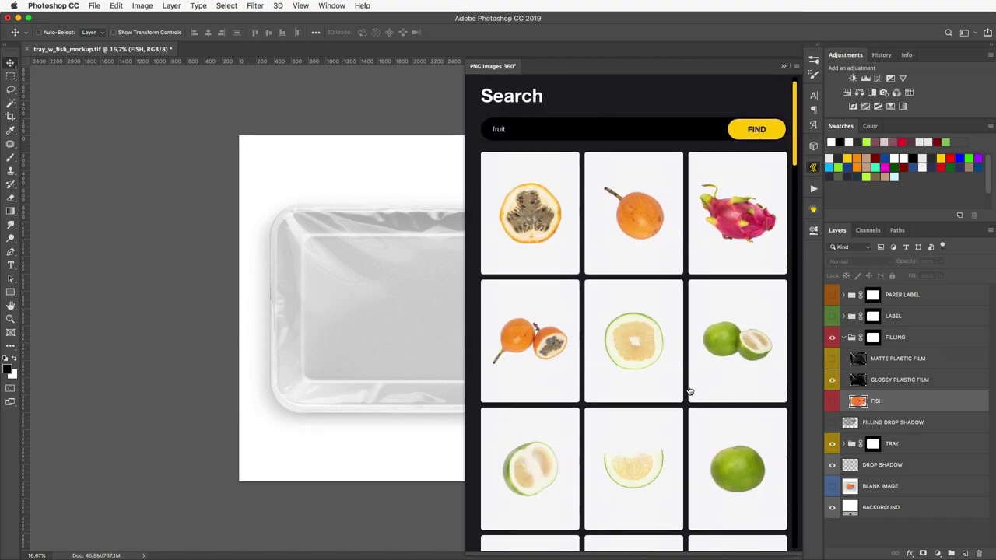
pyautogui.click(531, 147)
pyautogui.press('BackSpace')
pyautogui.press('BackSpace')
pyautogui.press('BackSpace')
pyautogui.write('meat')
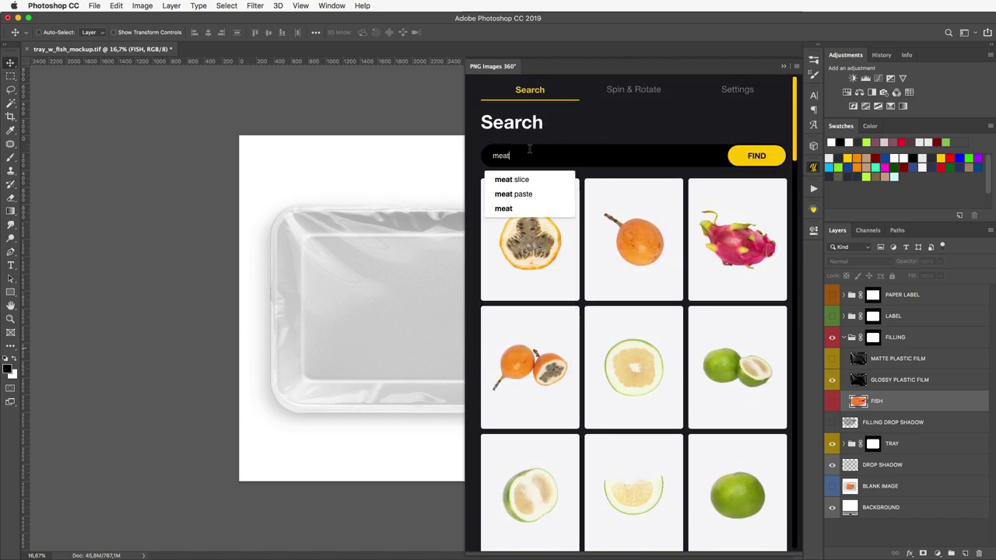
pyautogui.click(745, 155)
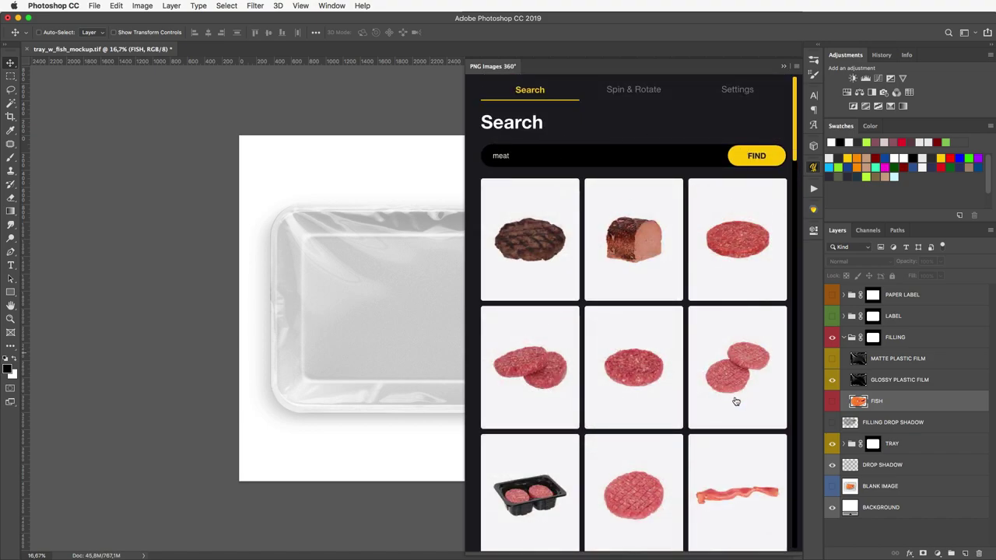
pyautogui.click(737, 384)
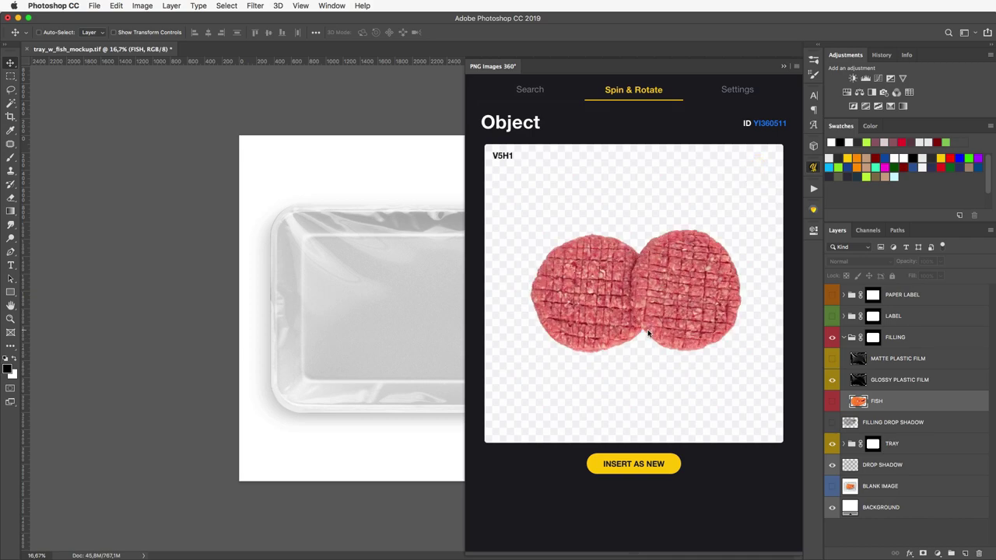
pyautogui.click(641, 464)
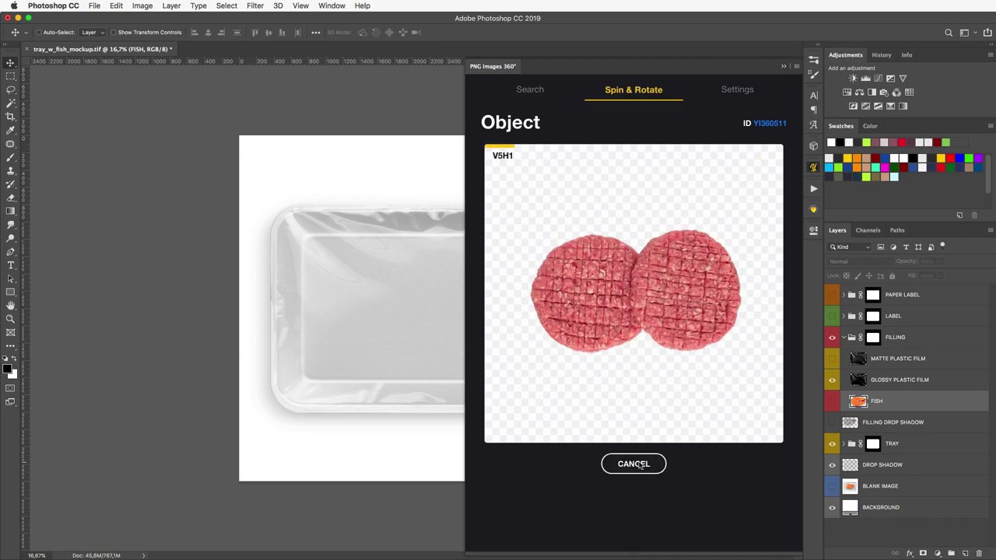
# Zoom in on the tray and delete the Two Cutlets layer mask.
pyautogui.click(813, 167)
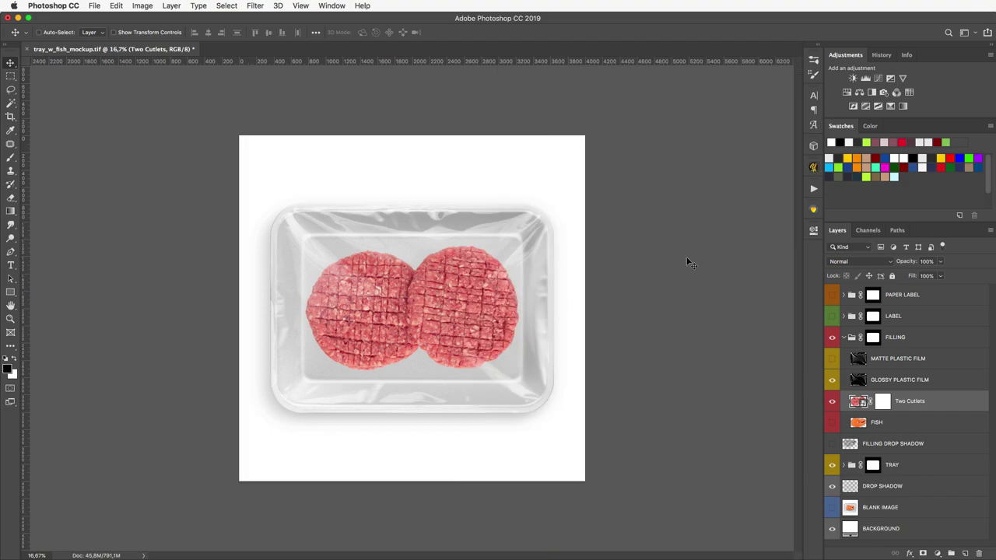
pyautogui.press('super+plus')
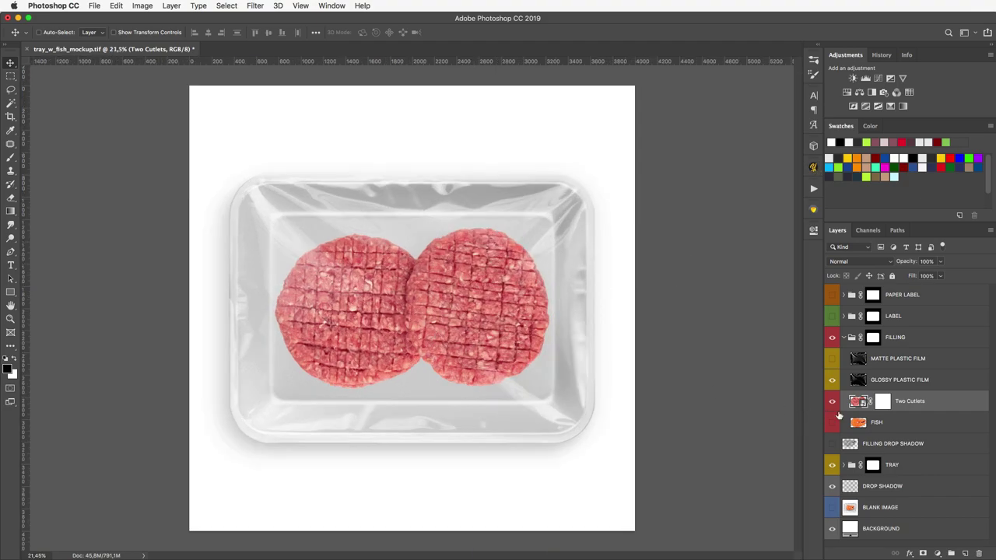
pyautogui.rightClick(877, 401)
pyautogui.click(906, 421)
# Free-transform the patties to about 107% scale and −2.63° rotation.
pyautogui.click(116, 5)
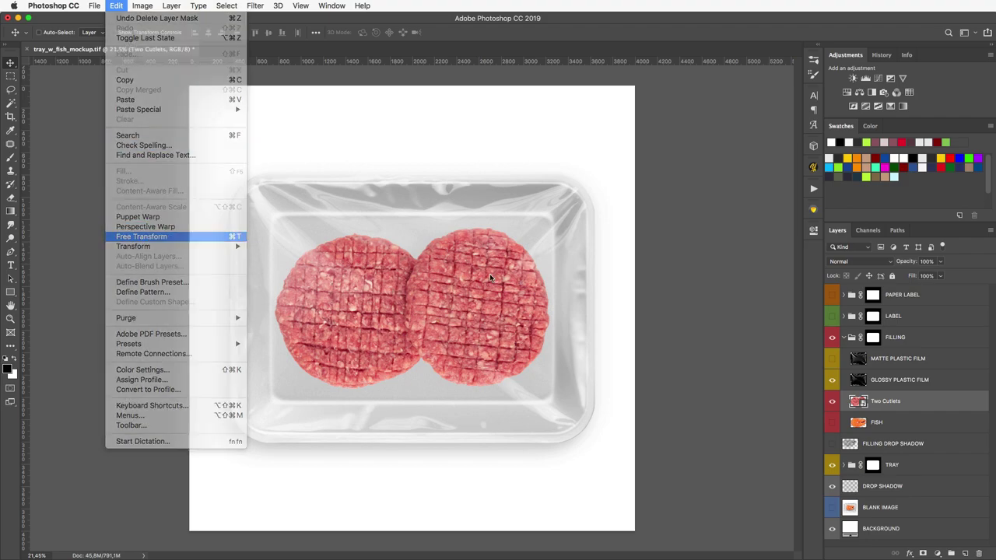
pyautogui.click(148, 238)
pyautogui.moveTo(602, 115)
pyautogui.mouseDown()
pyautogui.moveTo(623, 94)
pyautogui.moveTo(614, 83)
pyautogui.moveTo(607, 93)
pyautogui.mouseUp()
pyautogui.moveTo(468, 352); pyautogui.dragTo(472, 357)
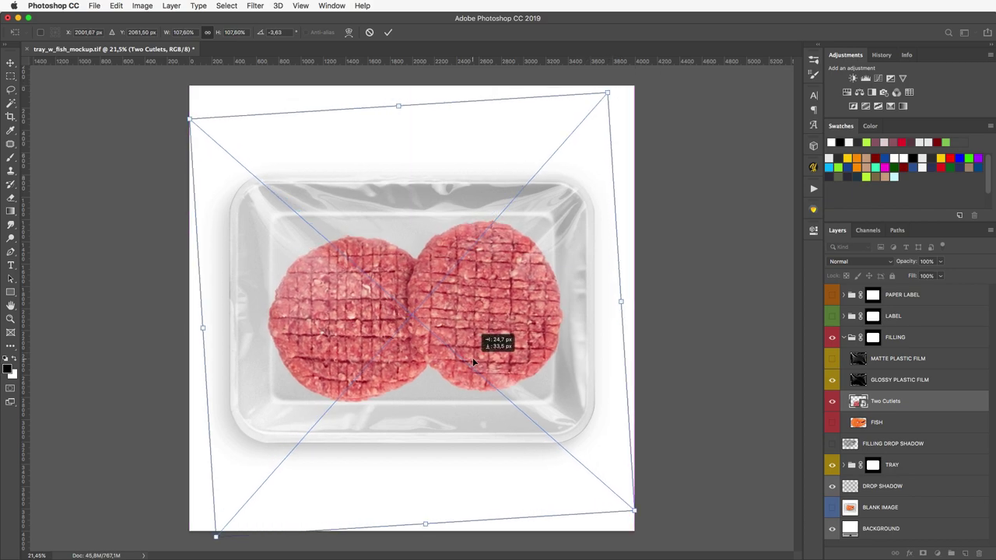
pyautogui.click(388, 32)
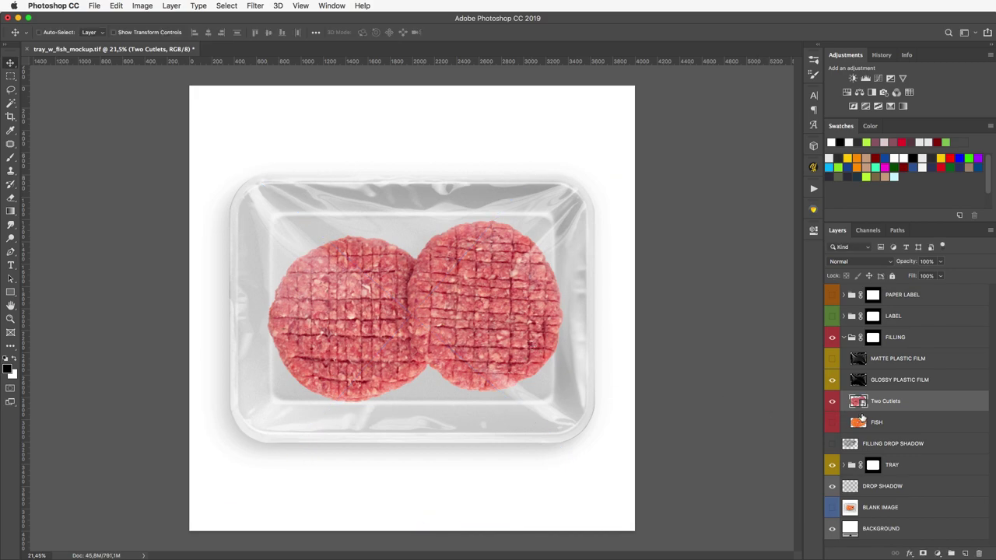
pyautogui.keyDown('ctrl'); pyautogui.click(857, 402); pyautogui.keyUp('ctrl')
# Fill the cutlet outline with black on a new layer and deselect.
pyautogui.keyDown('ctrl'); pyautogui.click(965, 553); pyautogui.keyUp('ctrl')
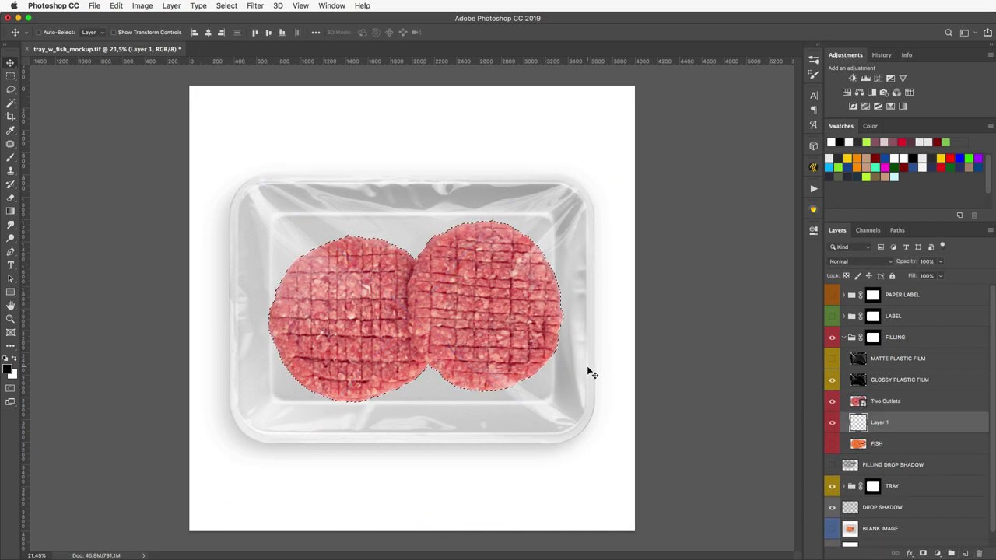
pyautogui.rightClick(11, 211)
pyautogui.click(59, 221)
pyautogui.click(366, 353)
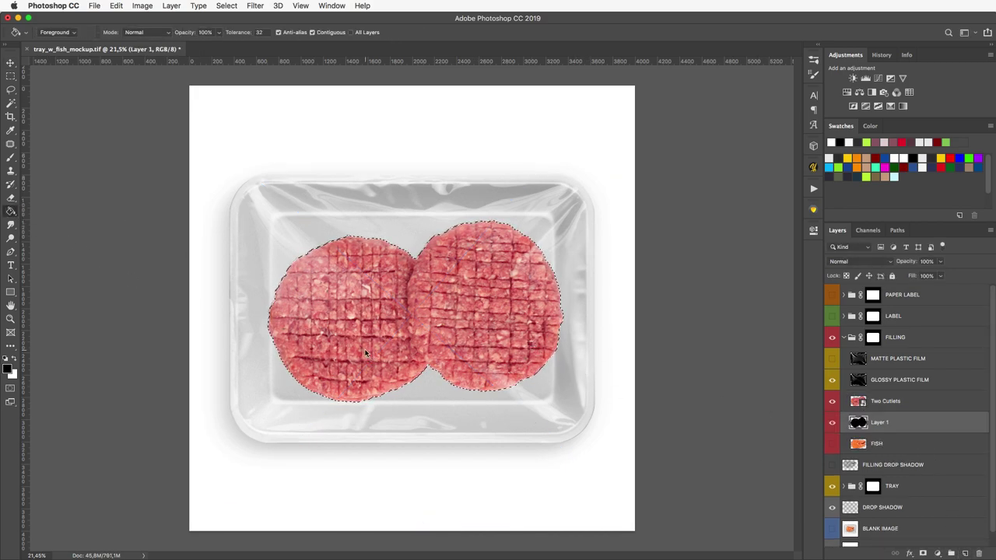
pyautogui.click(227, 6)
pyautogui.click(237, 46)
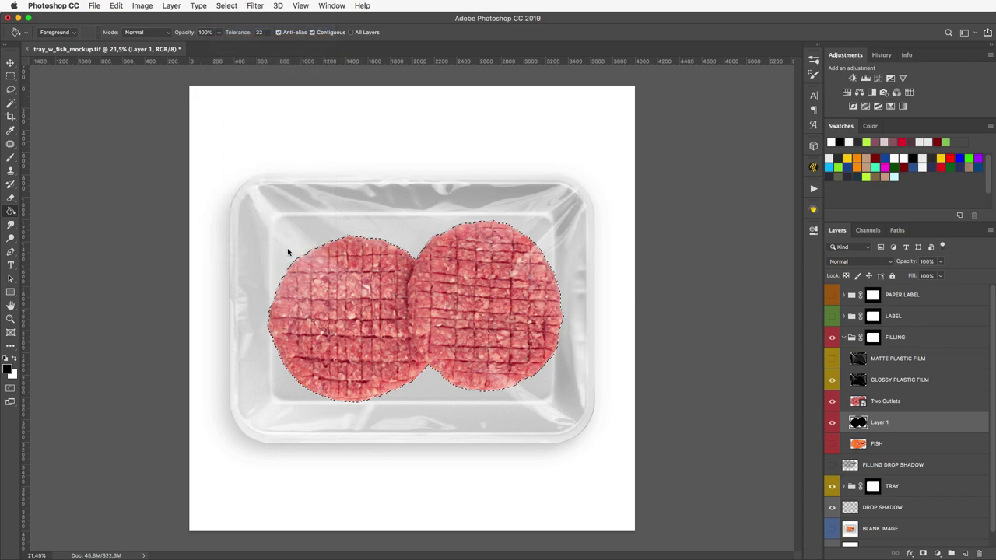
# Move the black shape down beneath the patties to form a shadow.
pyautogui.press('v')
pyautogui.moveTo(376, 318); pyautogui.dragTo(377, 336)
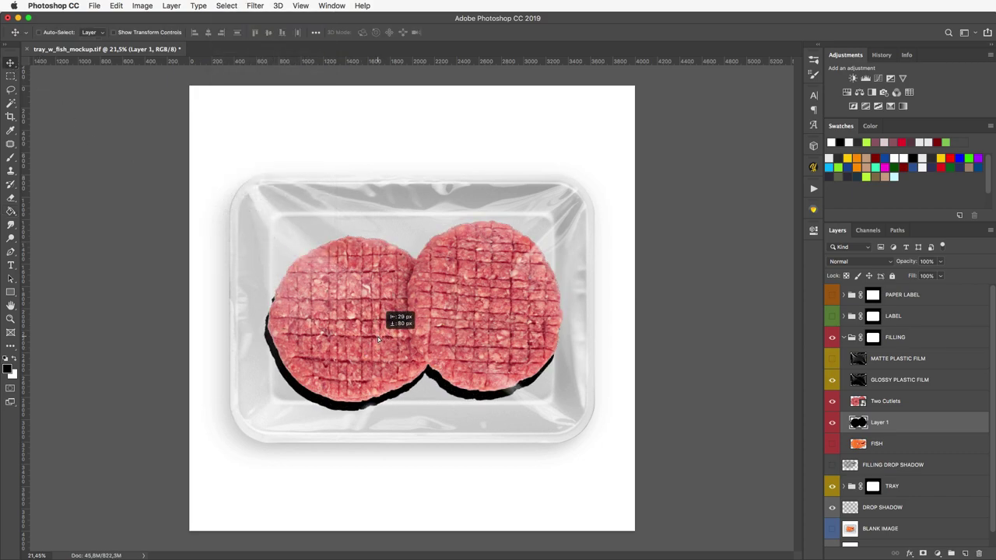
pyautogui.moveTo(317, 405); pyautogui.dragTo(312, 384)
pyautogui.moveTo(358, 340); pyautogui.dragTo(357, 382)
pyautogui.scroll(5, 357, 382)
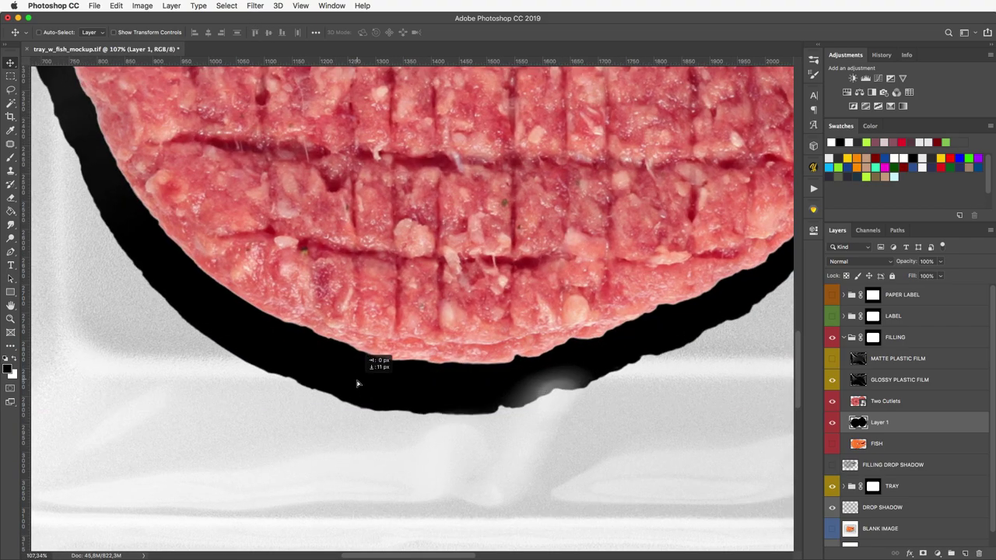
pyautogui.scroll(-5, 357, 382)
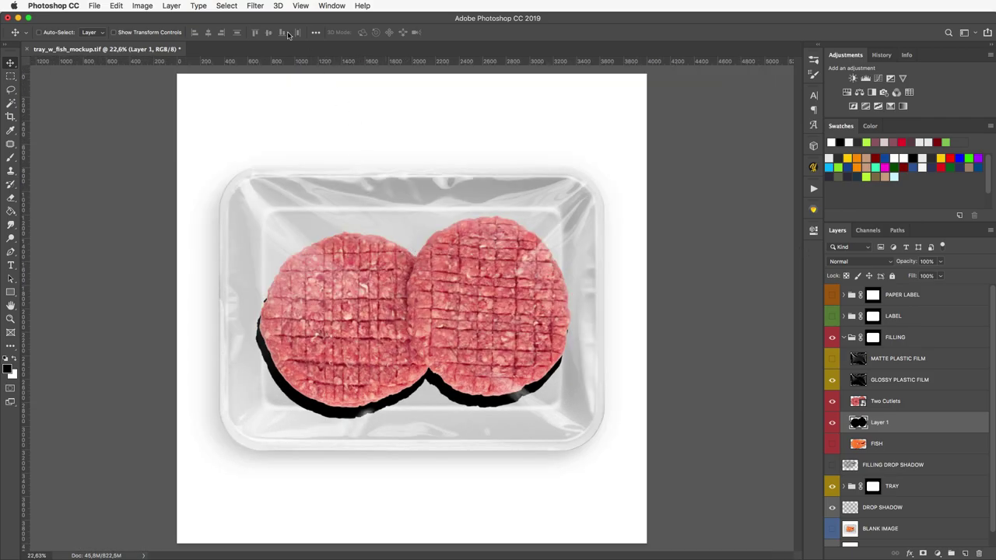
# Gaussian-blur the shadow, set Layer 1 to 41% opacity and add a layer mask.
pyautogui.click(254, 5)
pyautogui.click(412, 170)
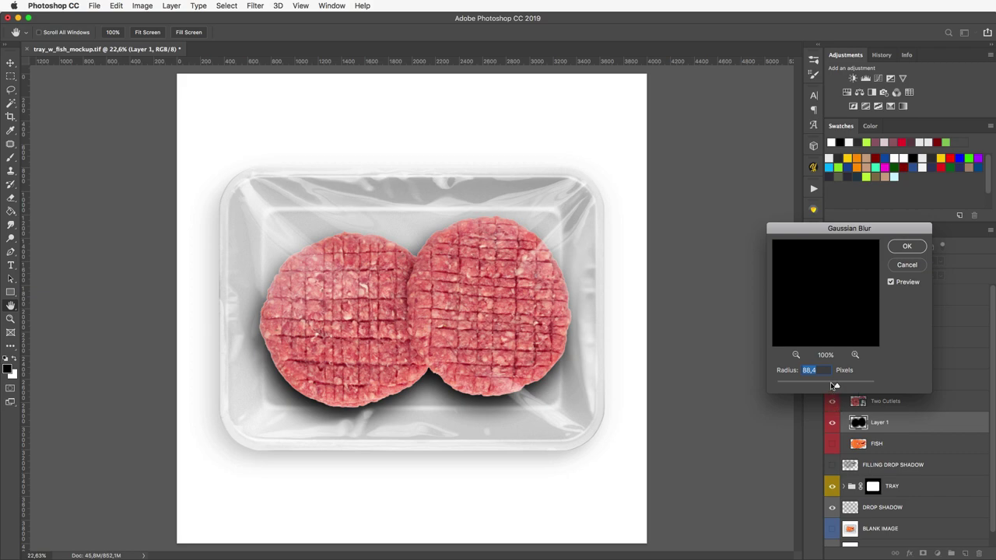
pyautogui.moveTo(832, 385); pyautogui.dragTo(830, 386)
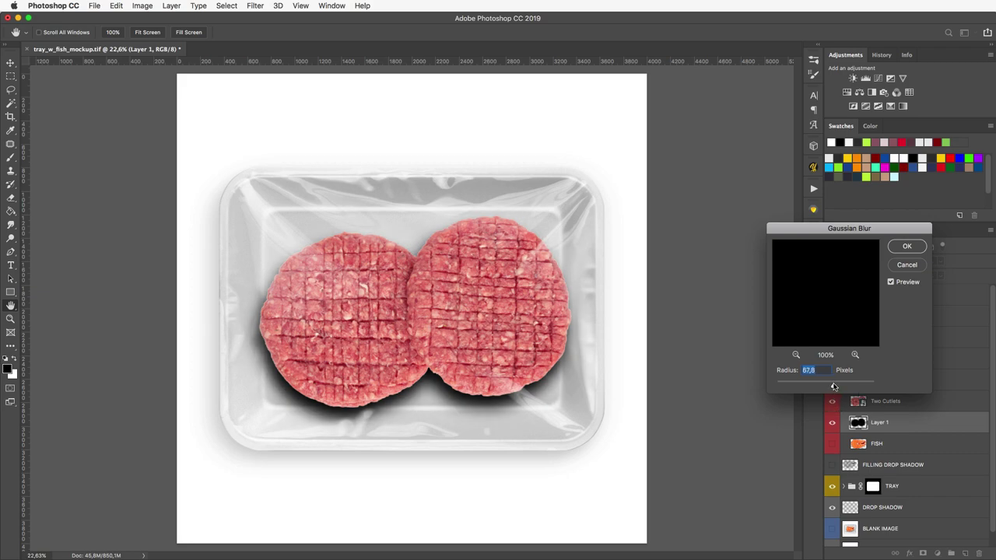
pyautogui.click(906, 245)
pyautogui.moveTo(940, 261)
pyautogui.mouseDown()
pyautogui.moveTo(903, 276)
pyautogui.moveTo(913, 277)
pyautogui.mouseUp()
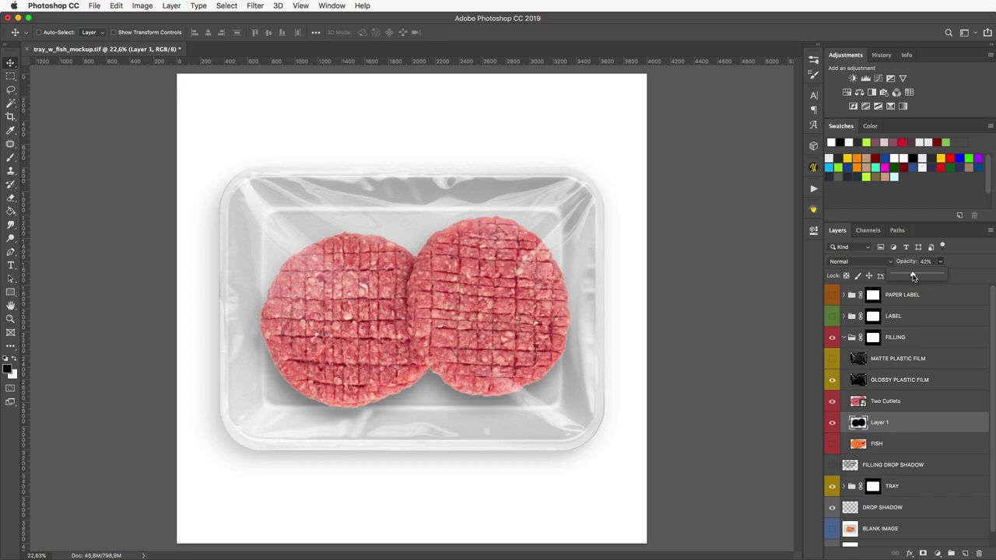
pyautogui.click(922, 553)
# Move Layer 1 below FISH and fade its mask with four black-to-white gradients.
pyautogui.moveTo(918, 428); pyautogui.dragTo(915, 460)
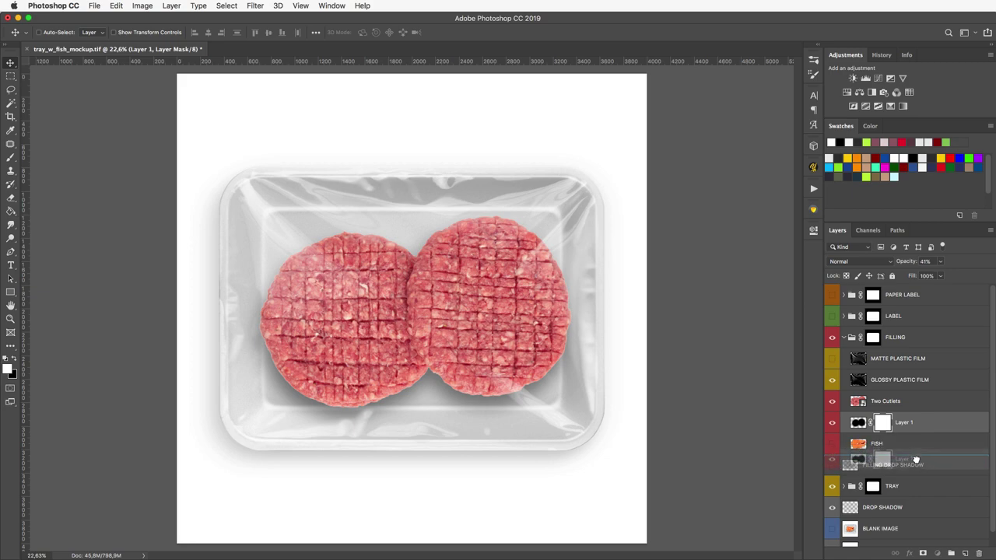
pyautogui.click(872, 446)
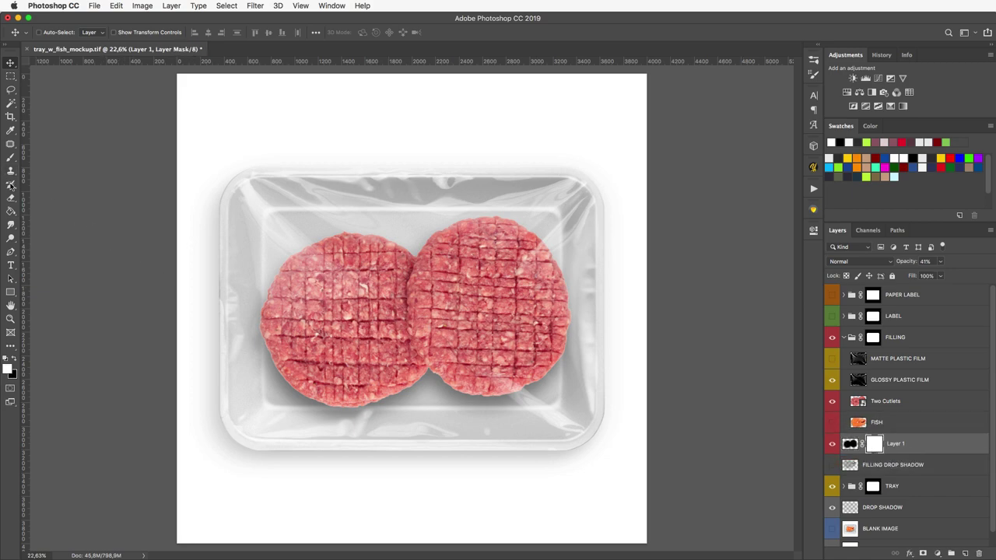
pyautogui.rightClick(10, 211)
pyautogui.click(46, 209)
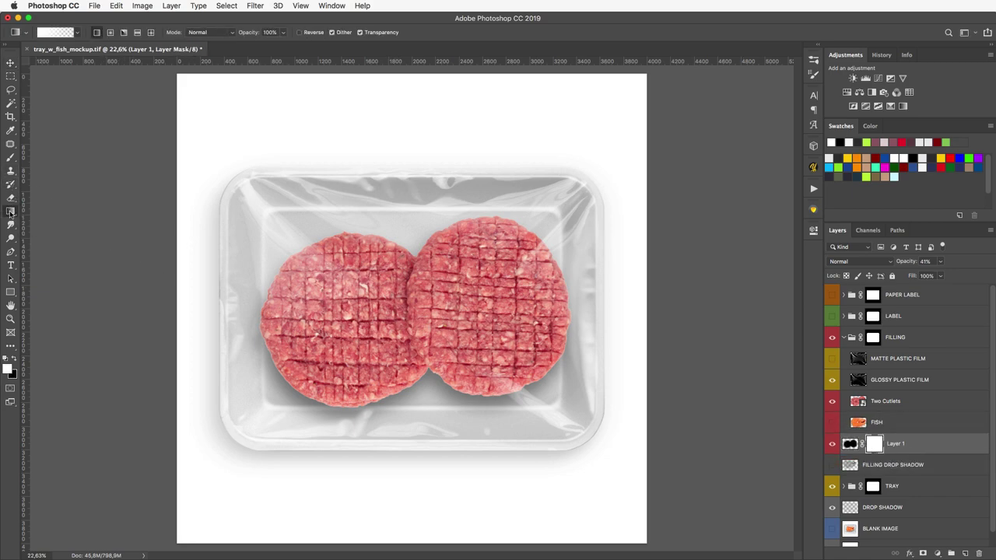
pyautogui.click(16, 360)
pyautogui.moveTo(302, 193); pyautogui.dragTo(324, 241)
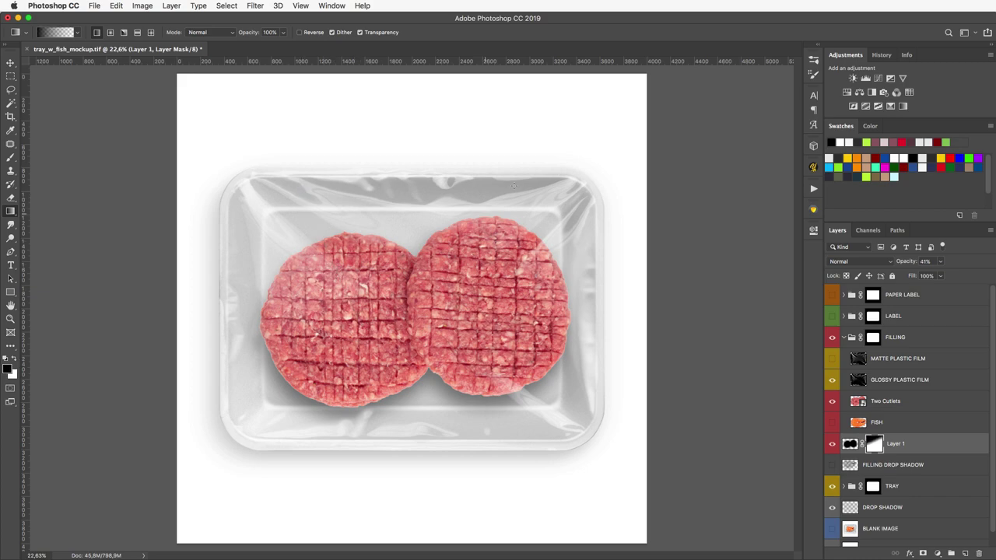
pyautogui.moveTo(436, 213); pyautogui.dragTo(430, 251)
pyautogui.moveTo(525, 336); pyautogui.dragTo(636, 395)
pyautogui.moveTo(569, 465); pyautogui.dragTo(510, 396)
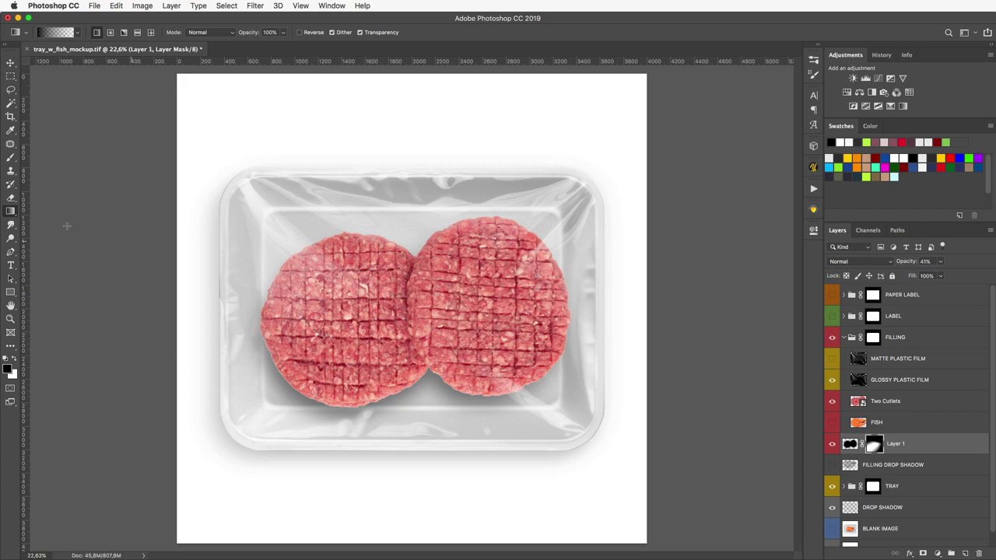
# Set the Brush tool size to 316 px.
pyautogui.click(10, 158)
pyautogui.rightClick(441, 396)
pyautogui.write('316')
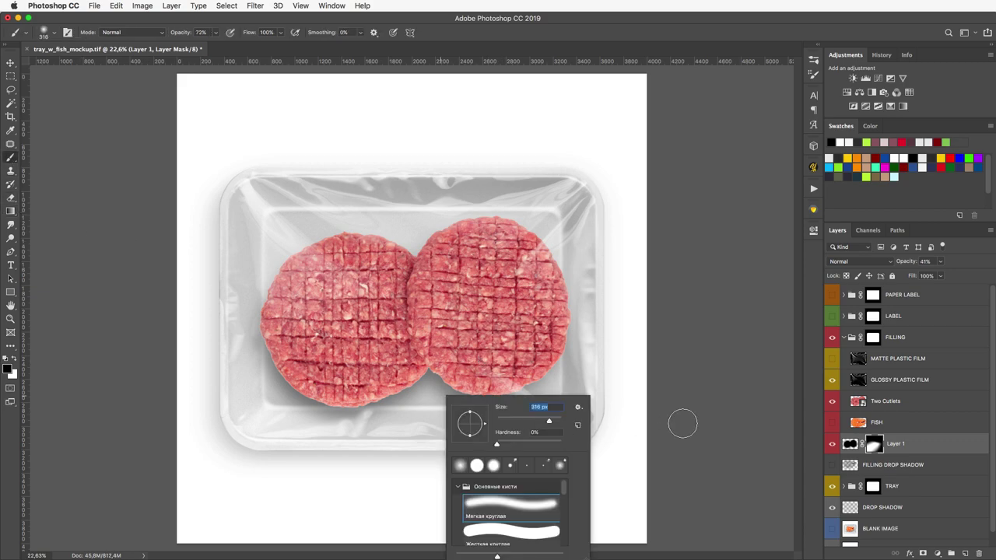
pyautogui.press('Return')
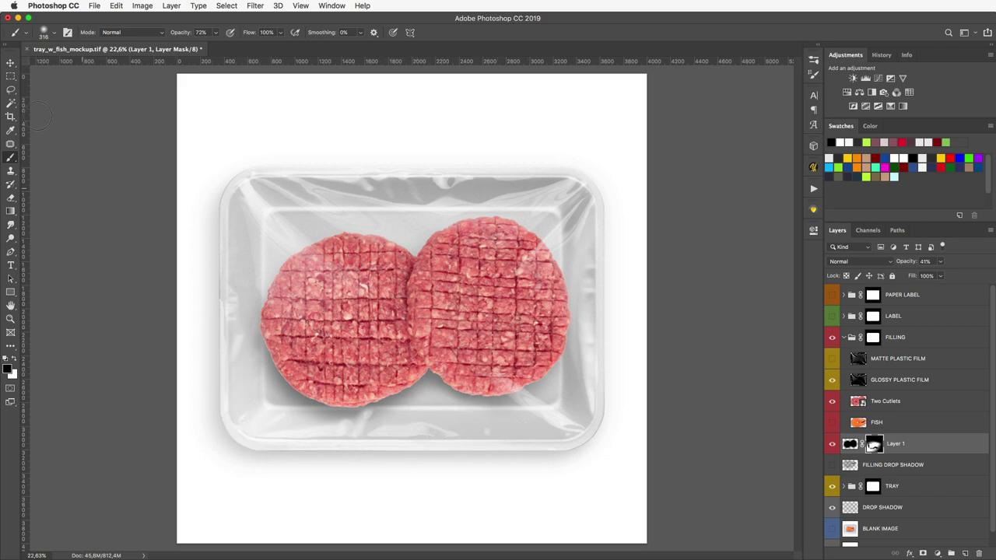
pyautogui.click(10, 62)
# Expand TRAY, preview orange and black COLOR fills, then cancel to keep the original.
pyautogui.click(844, 486)
pyautogui.scroll(-2, 855, 501)
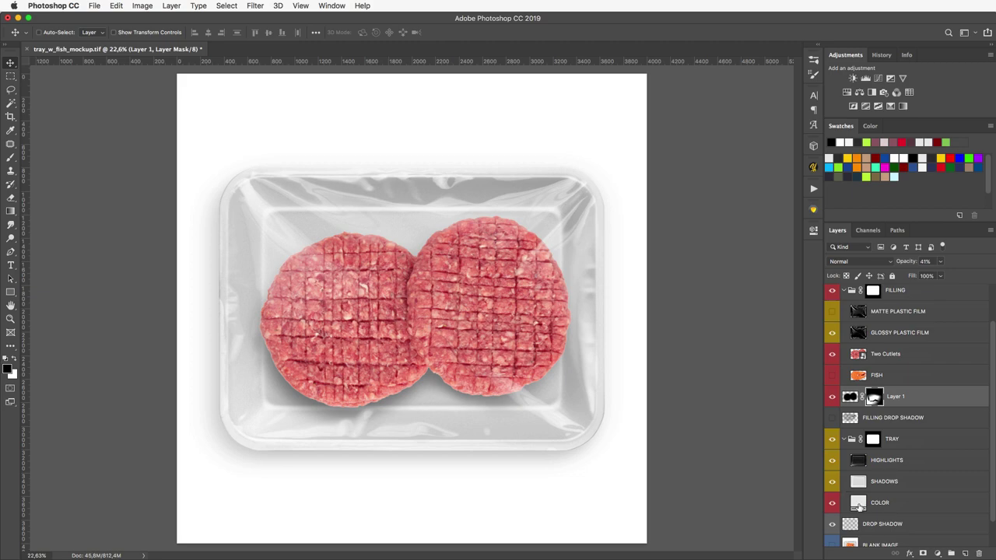
pyautogui.doubleClick(858, 503)
pyautogui.moveTo(804, 248); pyautogui.dragTo(809, 263)
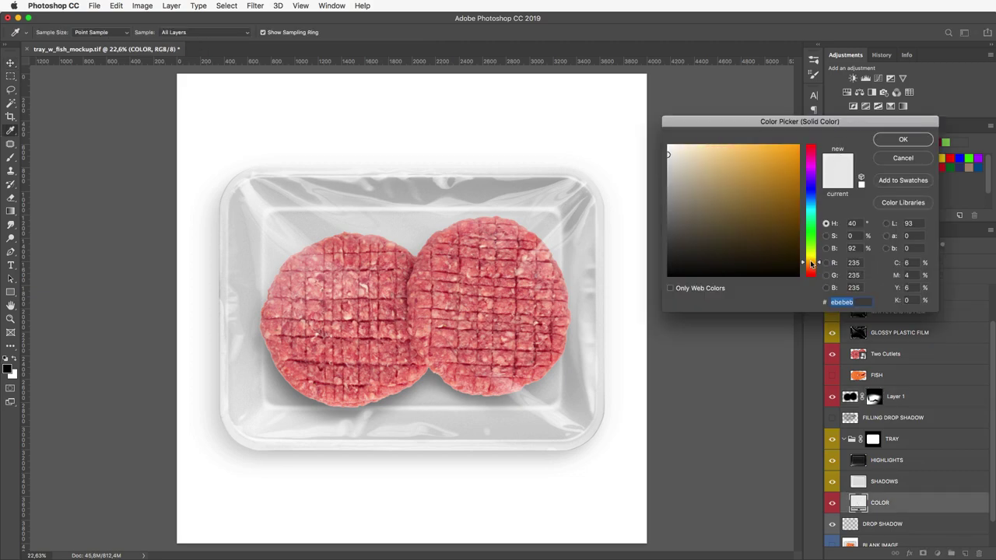
pyautogui.moveTo(778, 160); pyautogui.dragTo(783, 147)
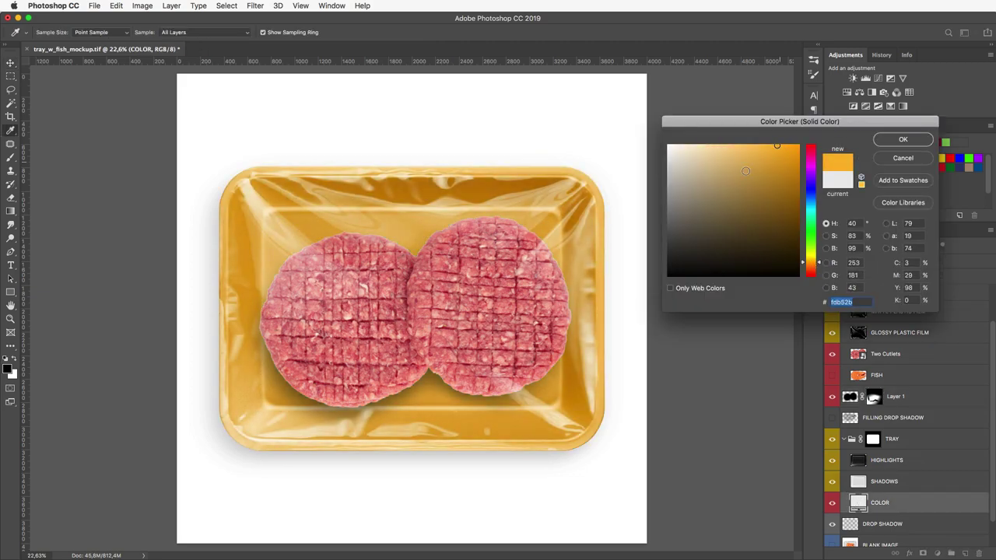
pyautogui.moveTo(673, 241); pyautogui.dragTo(664, 260)
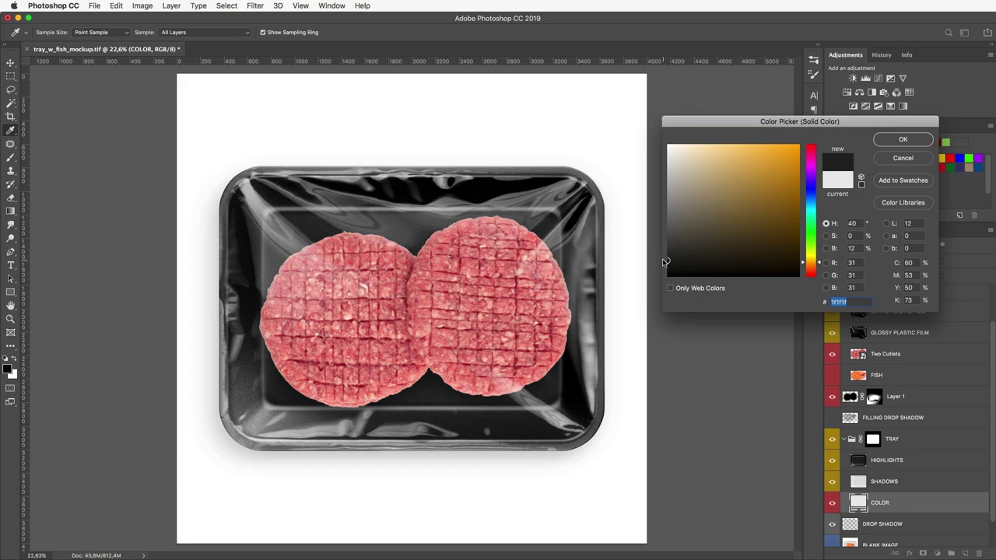
pyautogui.click(889, 158)
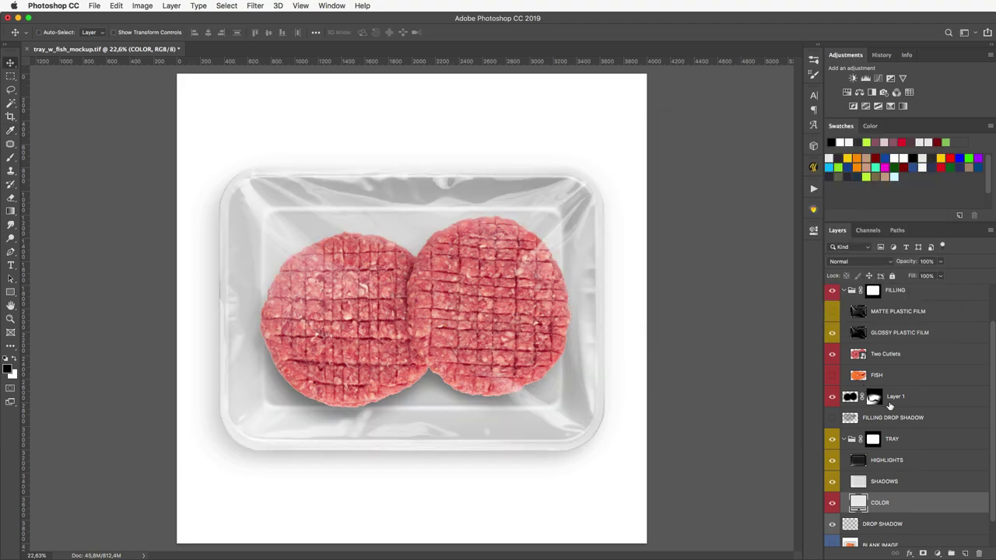
# Select the Two Cutlets subject and contract the selection by 1 pixel.
pyautogui.scroll(2, 902, 404)
pyautogui.click(857, 392)
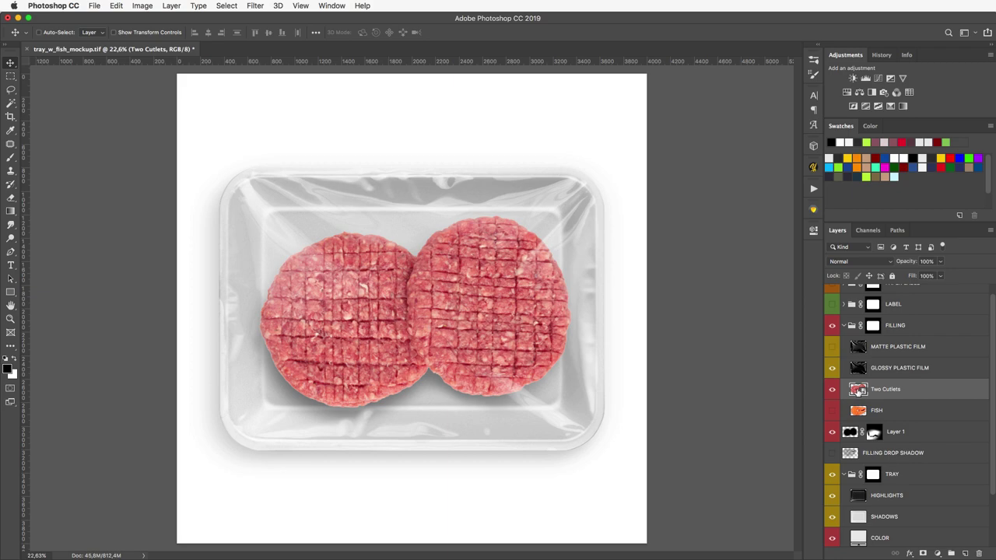
pyautogui.keyDown('super'); pyautogui.click(857, 389); pyautogui.keyUp('super')
pyautogui.click(227, 5)
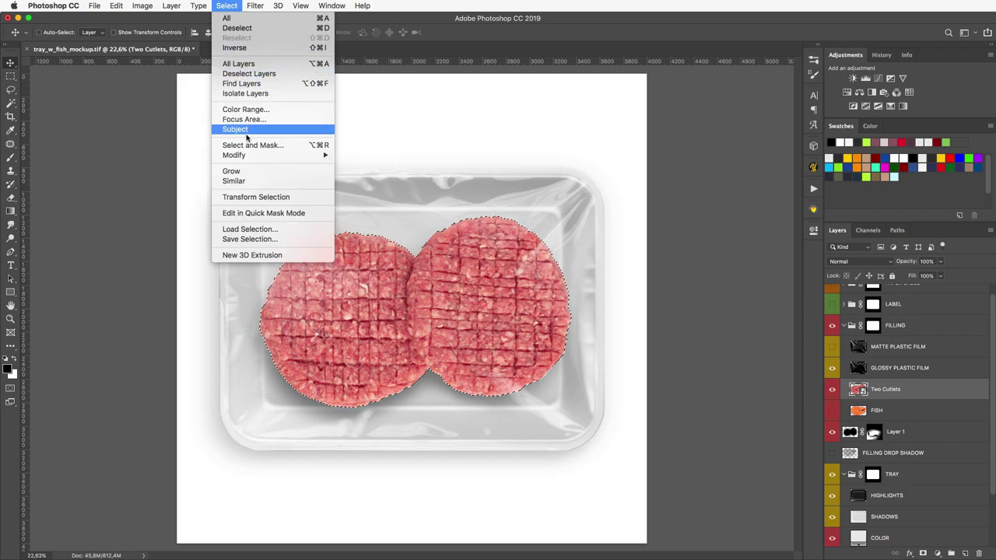
pyautogui.click(363, 185)
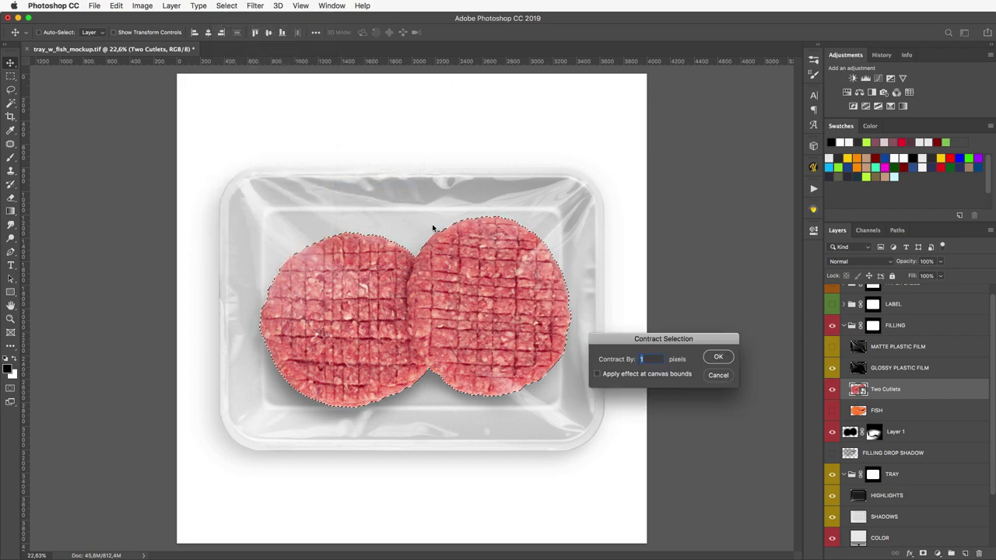
pyautogui.click(715, 357)
# Mask Two Cutlets, put it in Group 1 and move the mask onto the group.
pyautogui.click(922, 553)
pyautogui.moveTo(925, 389); pyautogui.dragTo(950, 551)
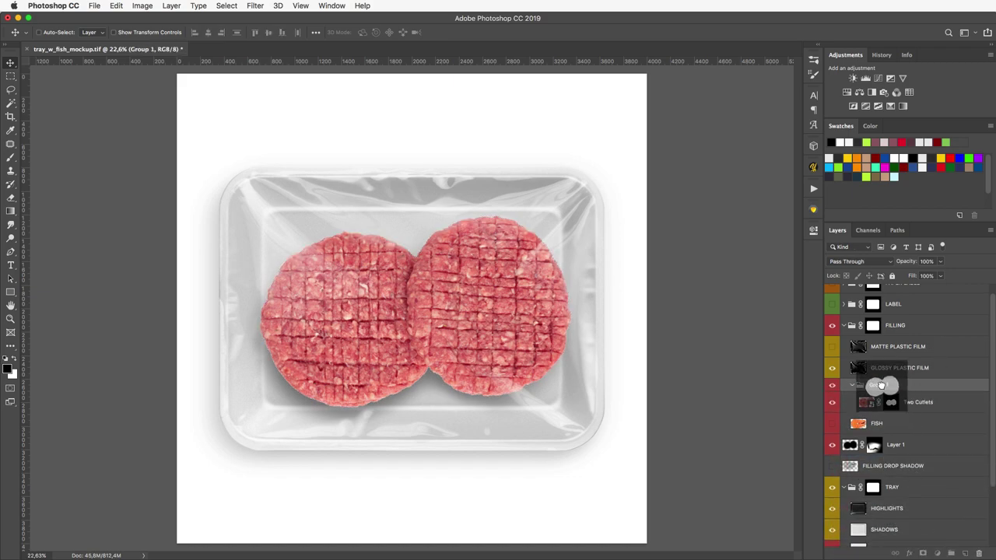
pyautogui.moveTo(890, 404); pyautogui.dragTo(889, 394)
pyautogui.click(898, 410)
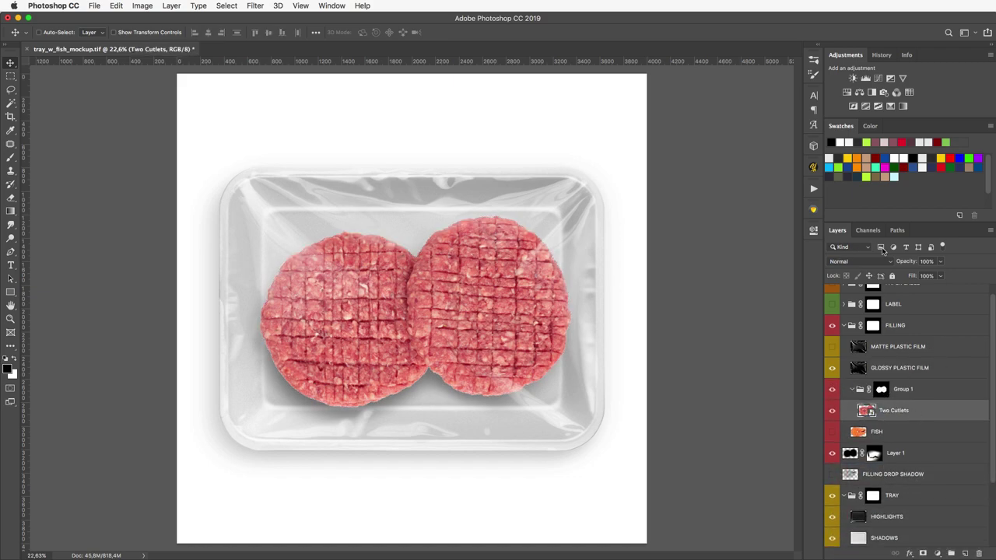
# Add a clipped Levels adjustment with the black input level at 20.
pyautogui.click(865, 78)
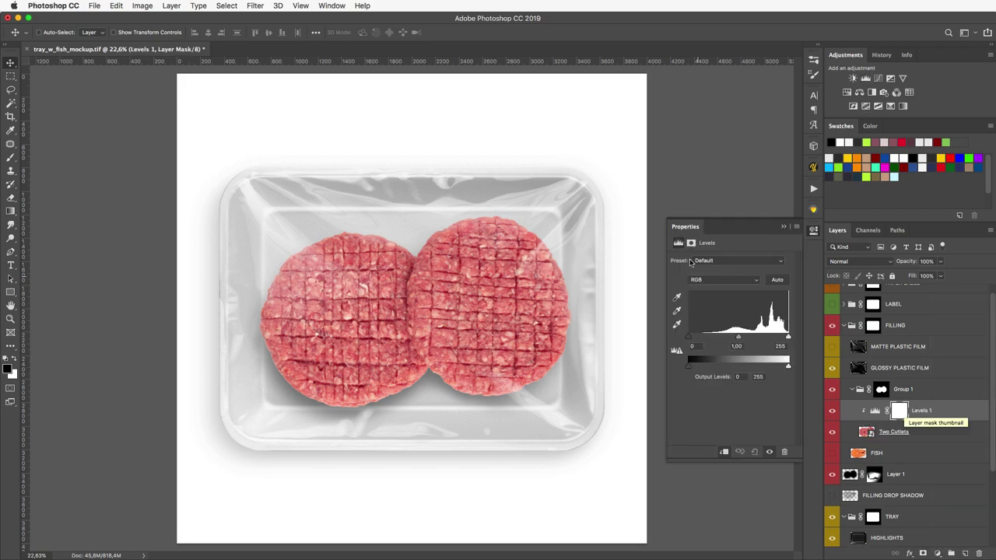
pyautogui.moveTo(696, 338); pyautogui.dragTo(781, 339)
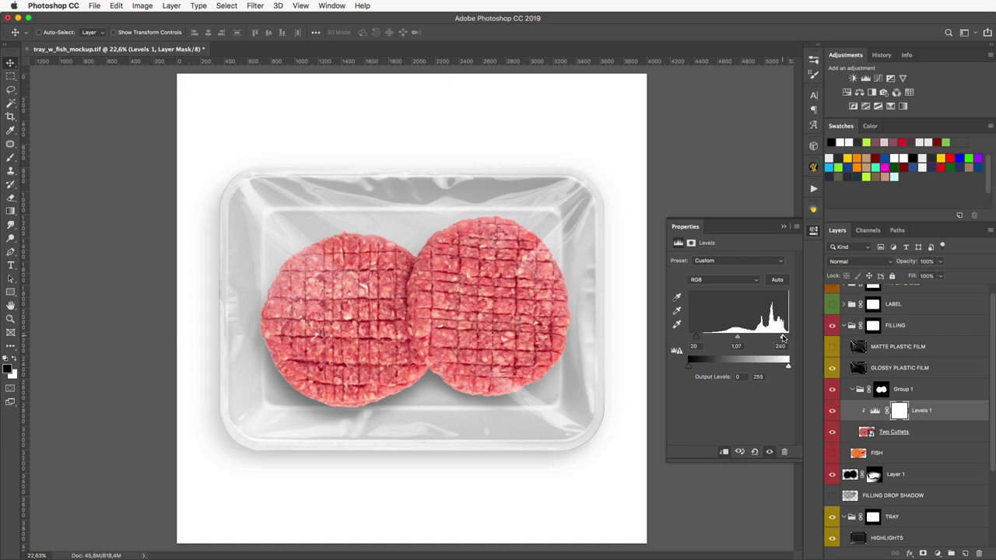
pyautogui.click(813, 232)
pyautogui.press('b')
pyautogui.scroll(2, 451, 385)
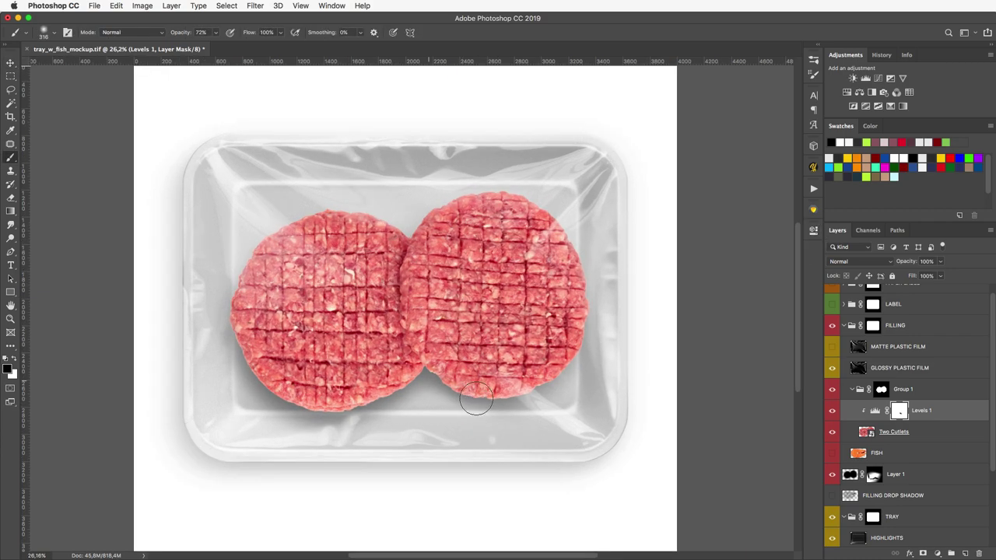
pyautogui.press('[')
pyautogui.press('[')
pyautogui.press('[')
pyautogui.press(']')
pyautogui.press(']')
pyautogui.press(']')
# Add Levels 2 with darker midtones and output white 237, brushed in along patty edges.
pyautogui.click(866, 80)
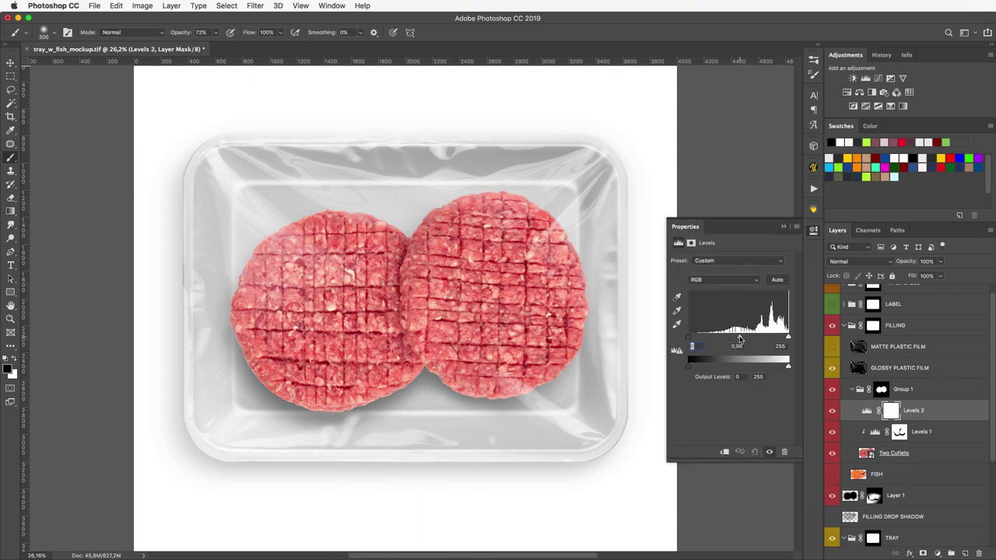
pyautogui.moveTo(740, 340); pyautogui.dragTo(747, 340)
pyautogui.moveTo(787, 368); pyautogui.dragTo(782, 369)
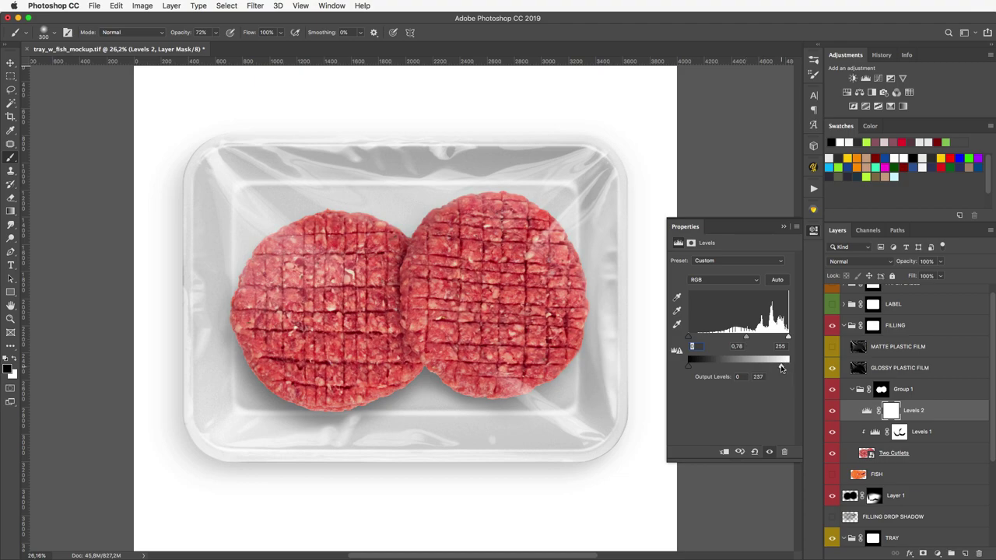
pyautogui.click(889, 412)
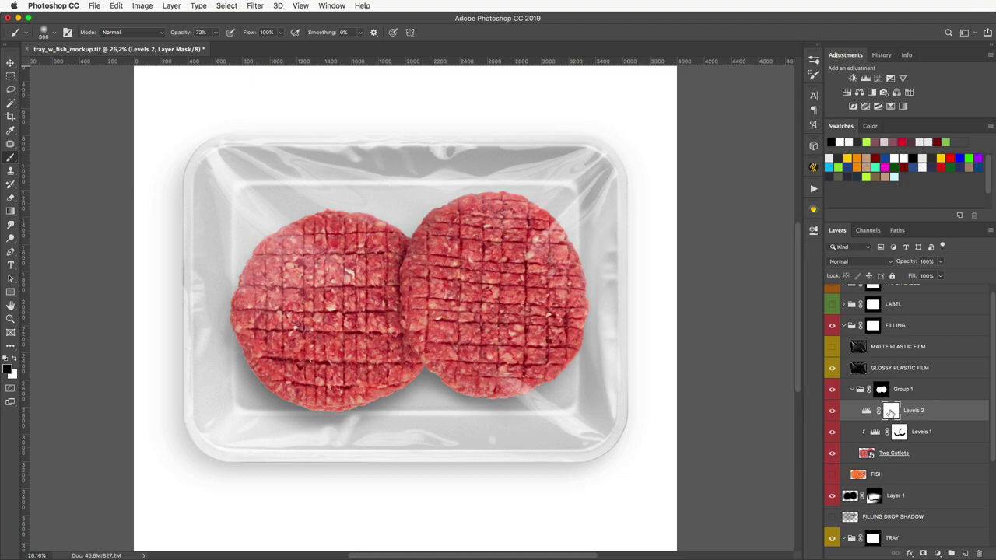
pyautogui.hotkey('ctrl', 'i')
pyautogui.press('x')
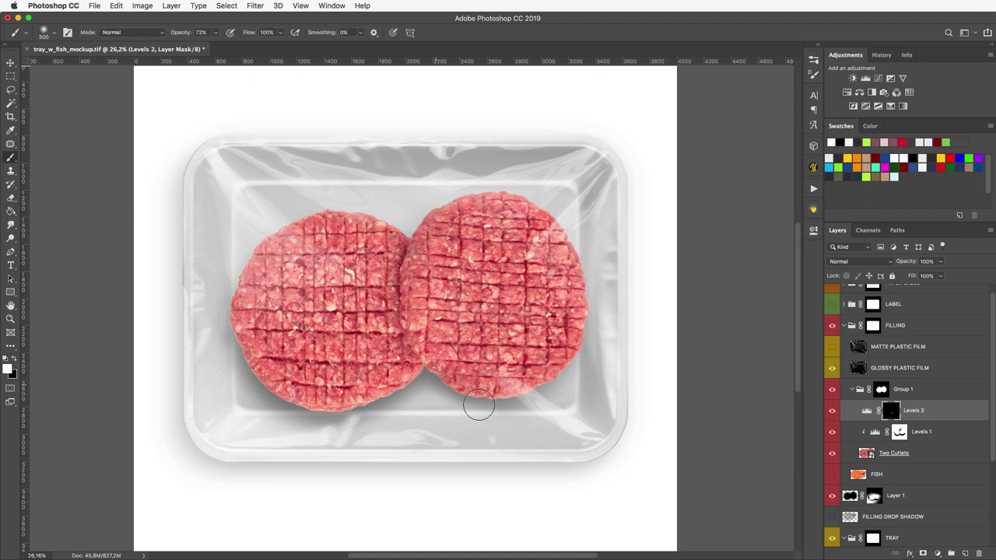
pyautogui.moveTo(479, 404)
pyautogui.mouseDown()
pyautogui.moveTo(540, 397)
pyautogui.moveTo(604, 291)
pyautogui.moveTo(426, 386)
pyautogui.moveTo(309, 418)
pyautogui.moveTo(223, 254)
pyautogui.moveTo(366, 196)
pyautogui.mouseUp()
pyautogui.scroll(2, 366, 195)
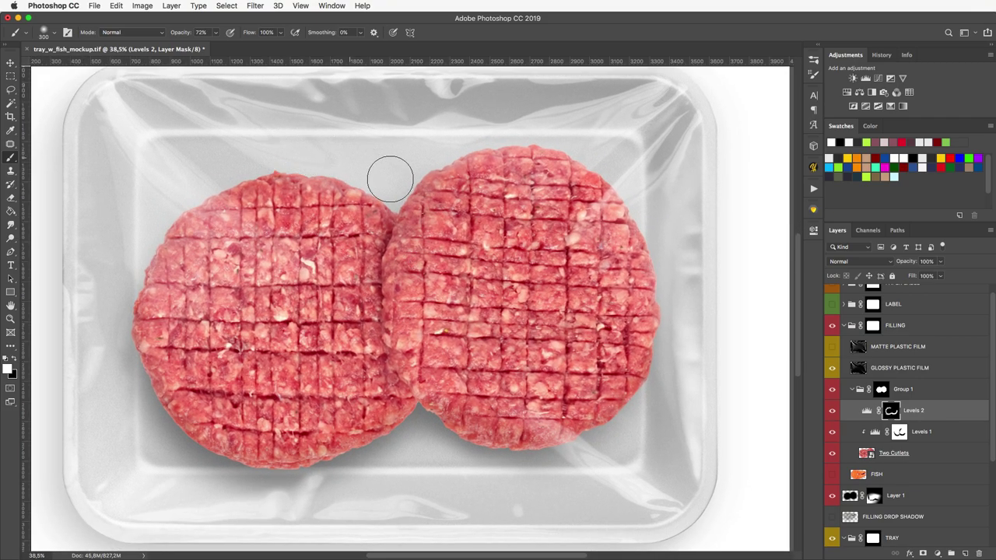
pyautogui.moveTo(640, 171); pyautogui.dragTo(629, 186)
pyautogui.press('[')
pyautogui.press('[')
pyautogui.press('[')
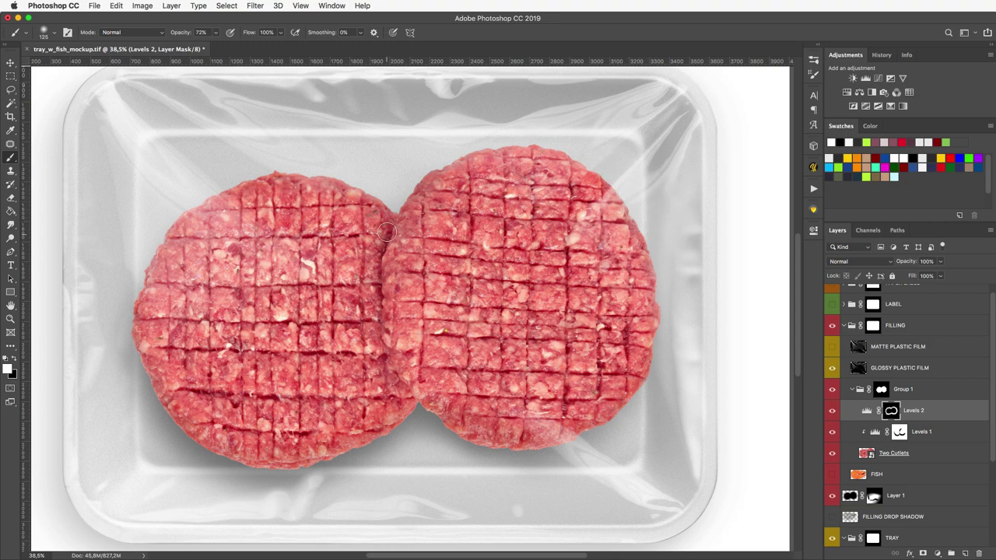
pyautogui.moveTo(386, 231); pyautogui.dragTo(385, 443)
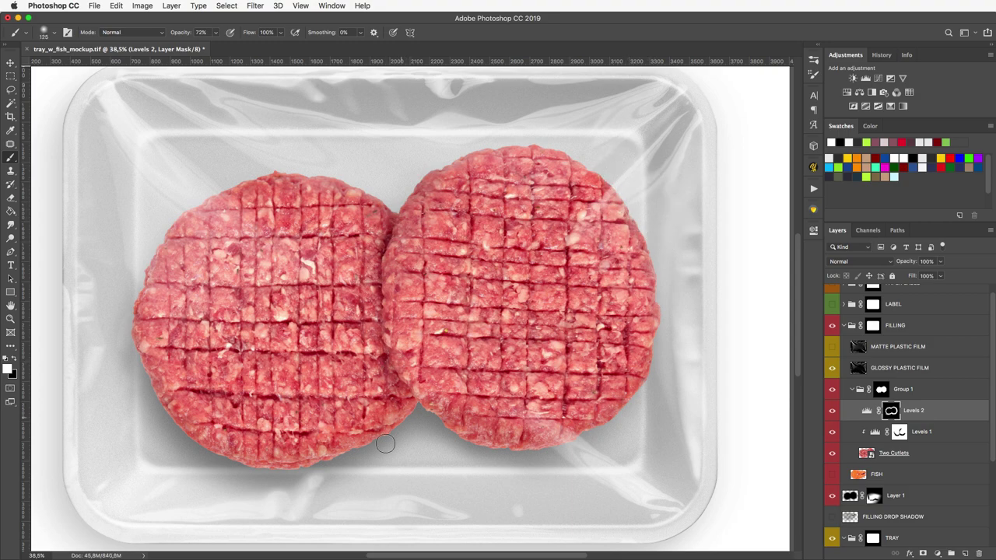
pyautogui.scroll(-1, 413, 416)
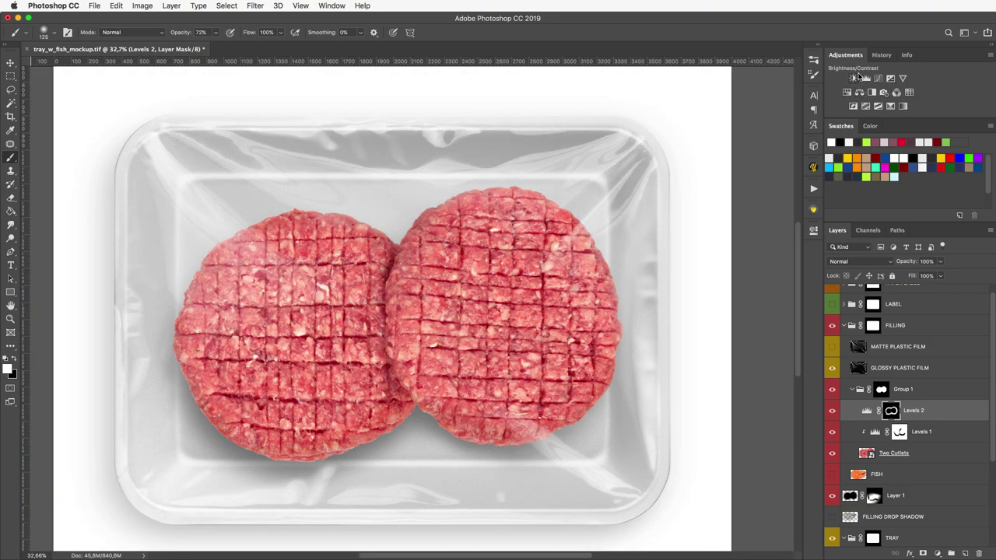
# Add a gradient-masked Brightness/Contrast at −13 and duplicate Two Cutlets to Group 1's top.
pyautogui.click(854, 77)
pyautogui.moveTo(741, 290); pyautogui.dragTo(725, 291)
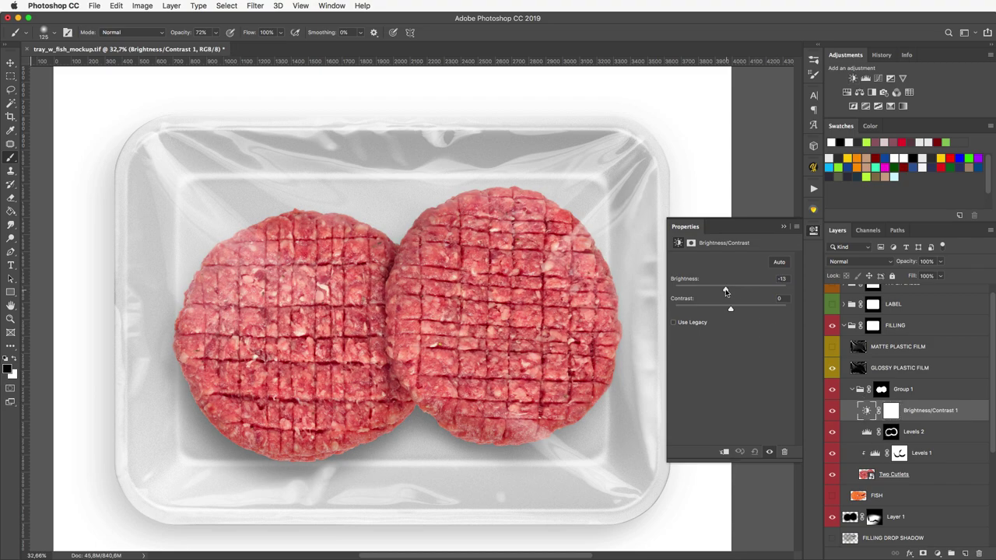
pyautogui.click(813, 230)
pyautogui.click(890, 410)
pyautogui.press('g')
pyautogui.hotkey('ctrl', 'i')
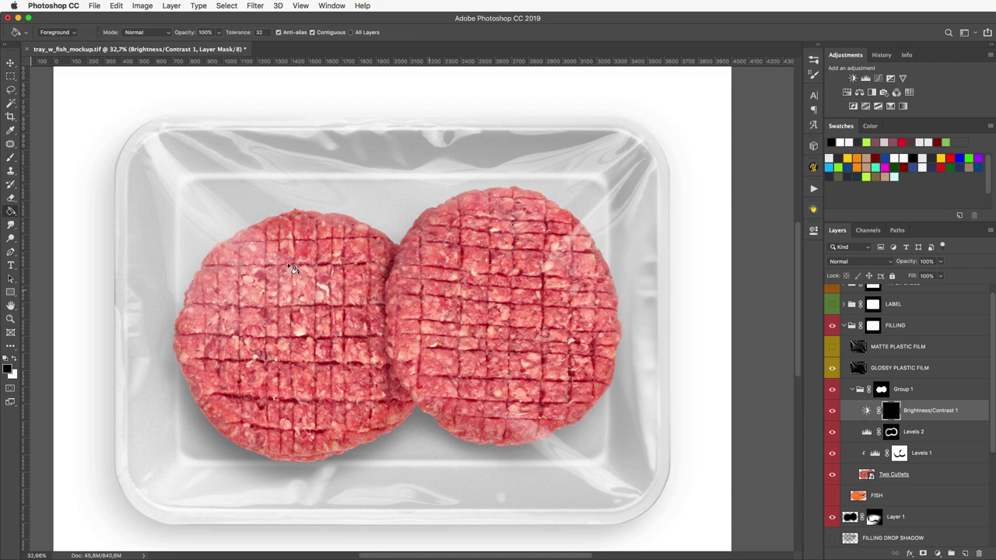
pyautogui.press('x')
pyautogui.moveTo(171, 303); pyautogui.dragTo(83, 302)
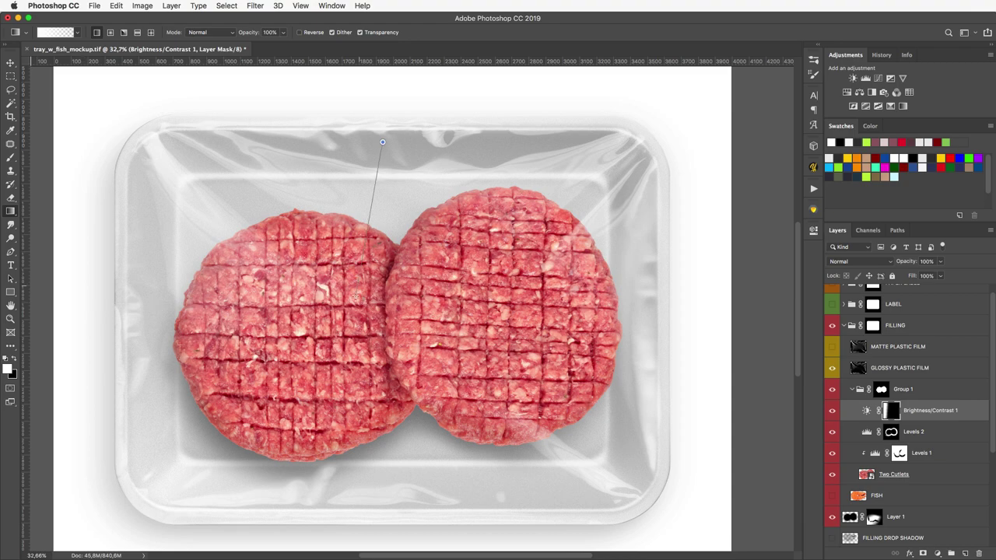
pyautogui.moveTo(383, 140); pyautogui.dragTo(369, 229)
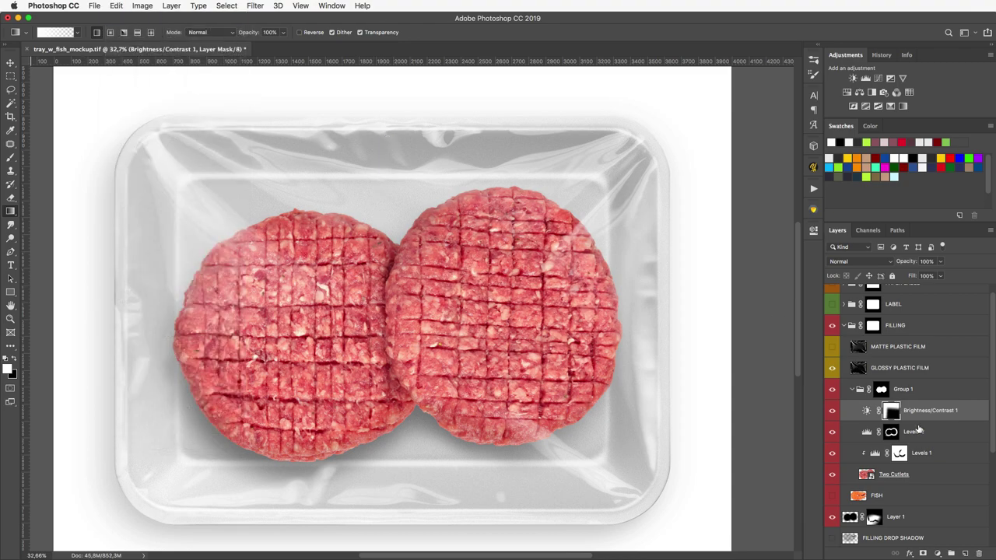
pyautogui.click(893, 474)
pyautogui.moveTo(892, 474); pyautogui.dragTo(918, 401)
# Set the cutlets copy to Linear Burn at 35% with a clipped Levels adjustment.
pyautogui.click(855, 262)
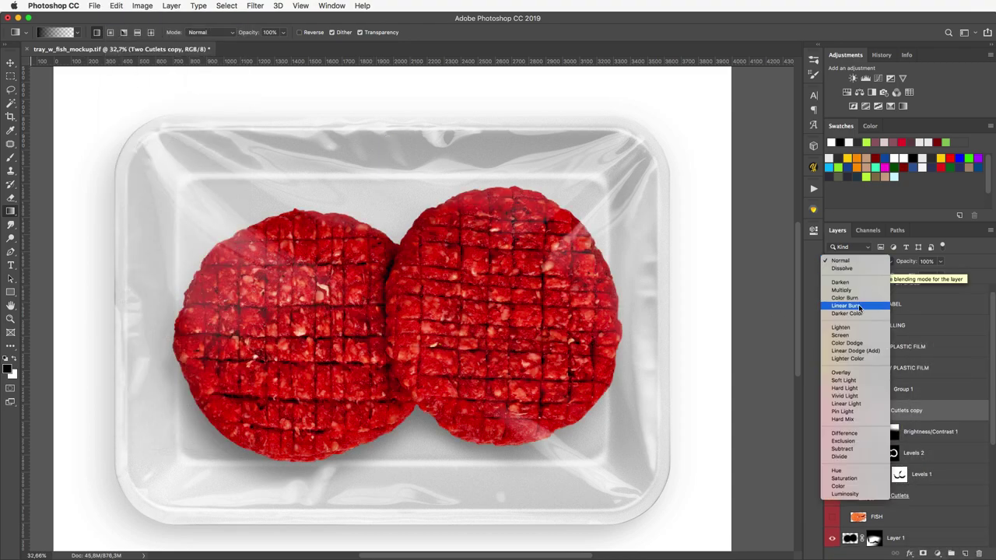
pyautogui.click(859, 305)
pyautogui.moveTo(939, 261); pyautogui.dragTo(952, 277)
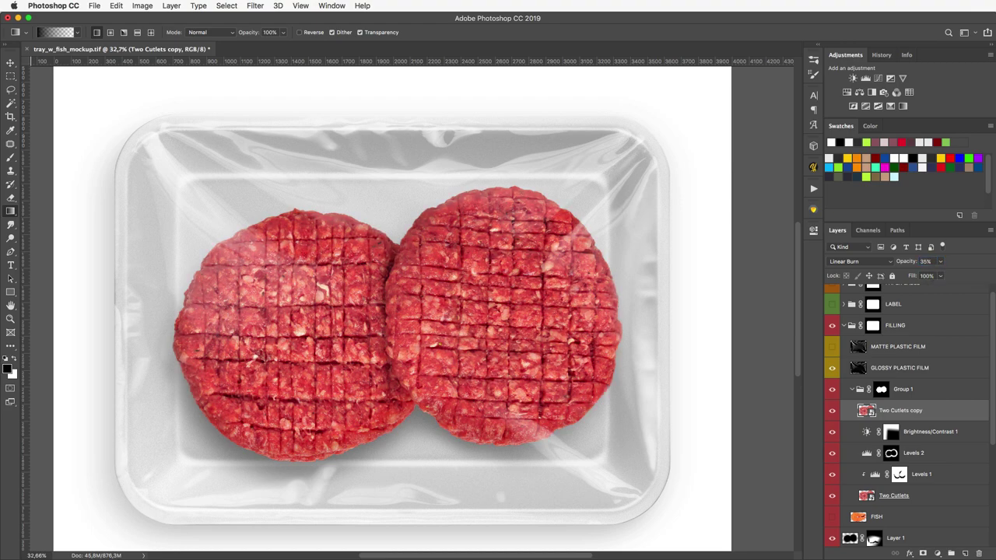
pyautogui.click(865, 77)
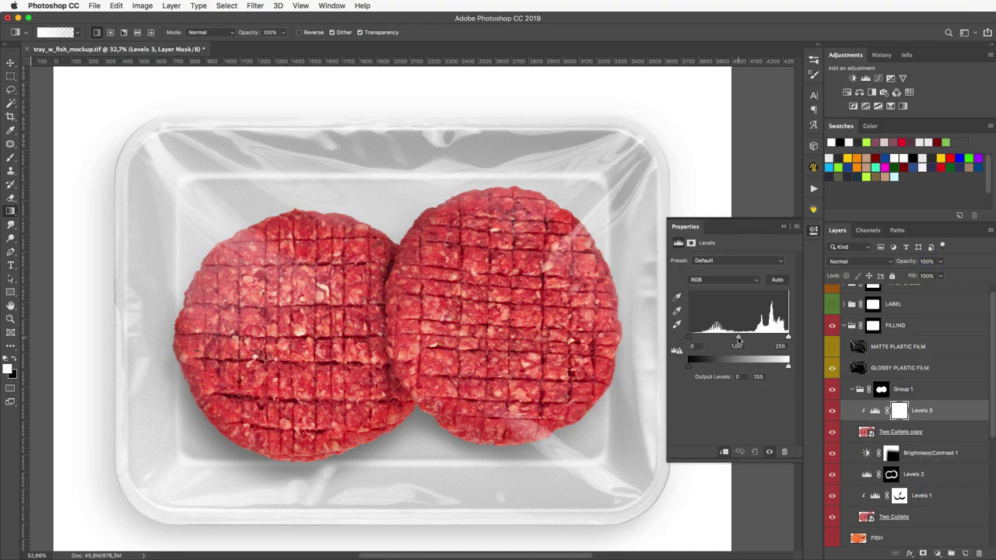
pyautogui.moveTo(710, 343); pyautogui.dragTo(692, 345)
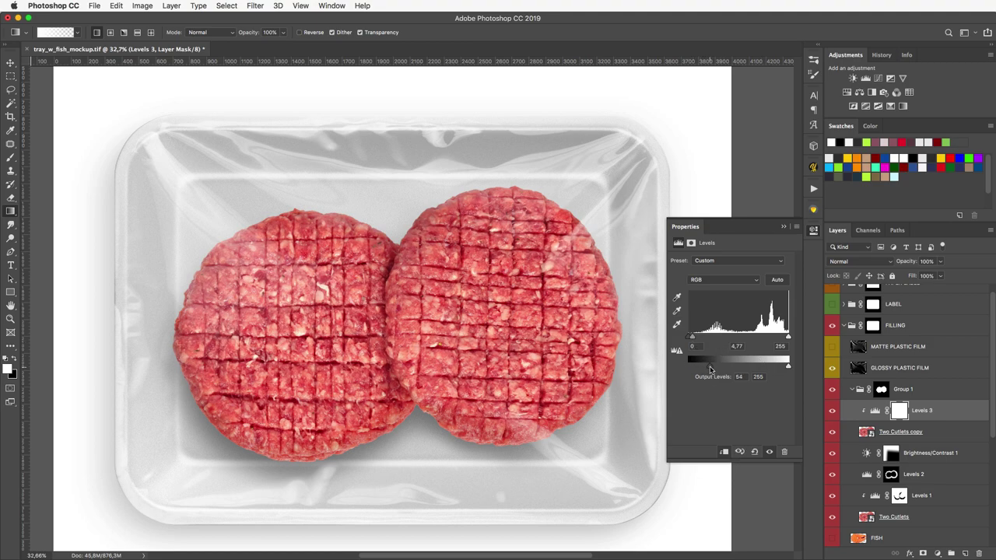
pyautogui.moveTo(709, 370); pyautogui.dragTo(711, 367)
# Duplicate the copy as Screen at 26% and add Levels 4 (71/0.84/147).
pyautogui.moveTo(925, 435); pyautogui.dragTo(903, 403)
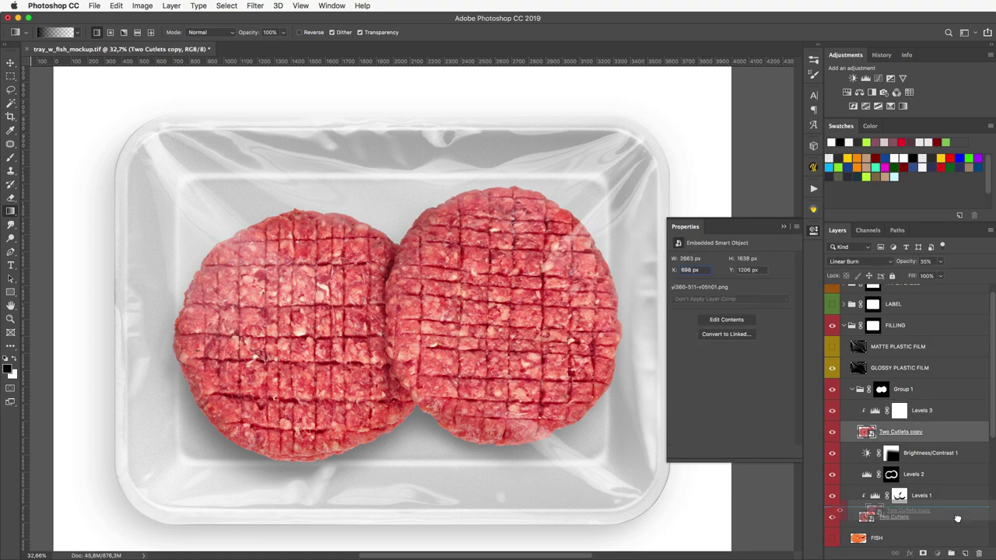
pyautogui.click(859, 261)
pyautogui.click(843, 294)
pyautogui.click(939, 276)
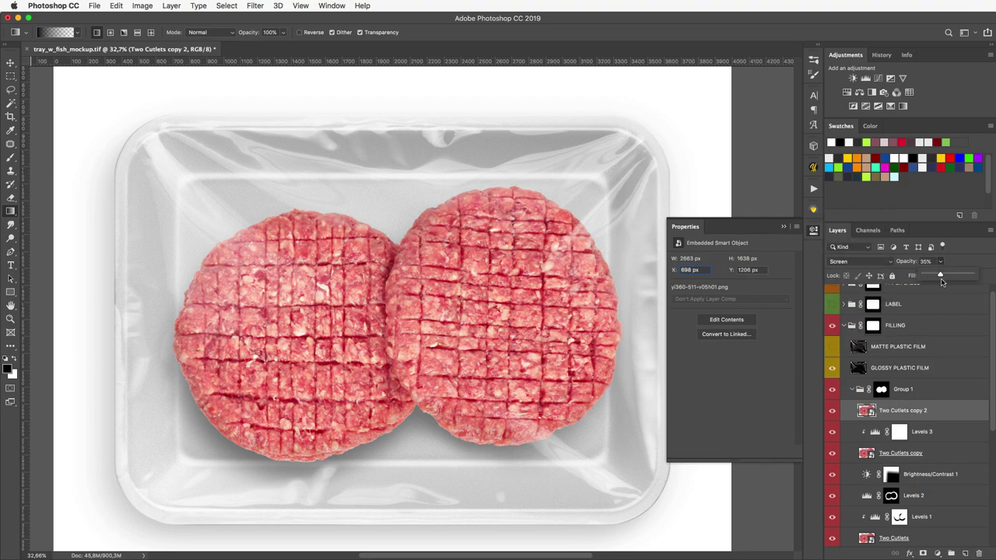
pyautogui.moveTo(939, 276); pyautogui.dragTo(934, 276)
pyautogui.click(865, 78)
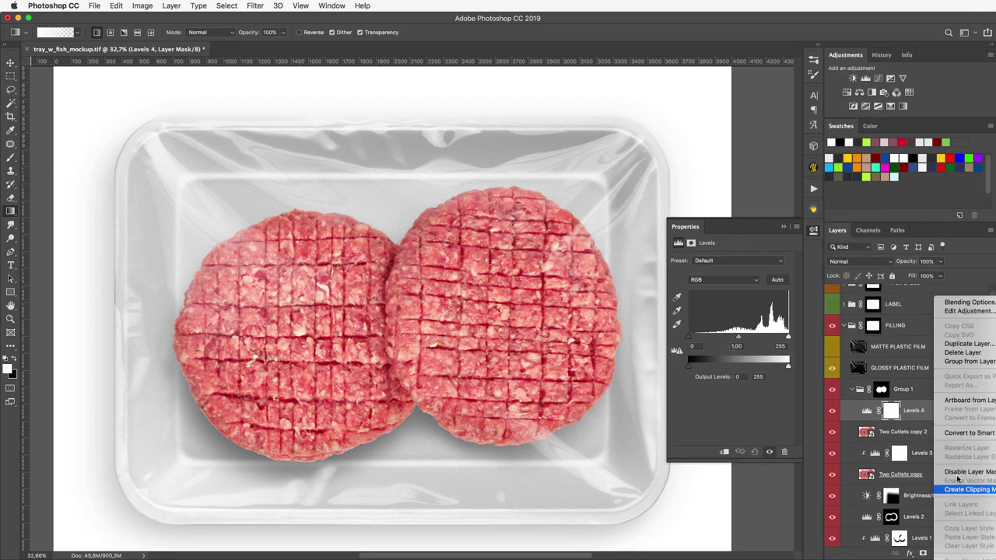
pyautogui.moveTo(688, 336); pyautogui.dragTo(711, 339)
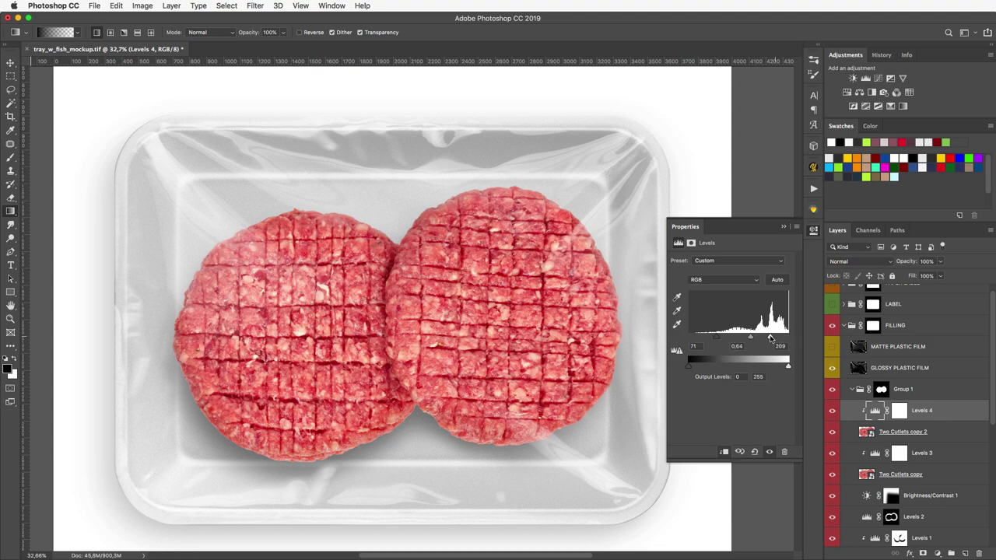
# Mask the Screen copy, brush it out around the patties, and add Selective Color.
pyautogui.click(902, 431)
pyautogui.click(922, 553)
pyautogui.press('b')
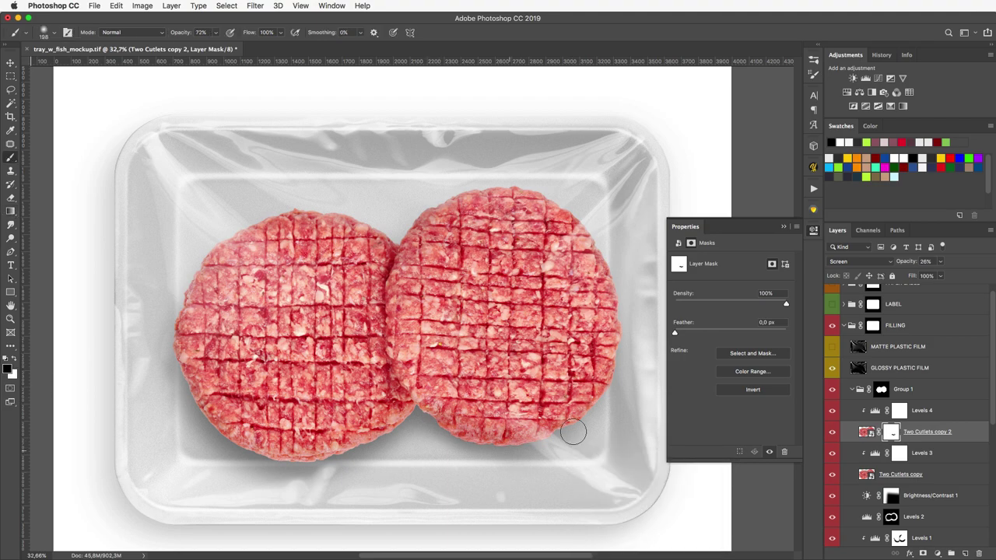
pyautogui.moveTo(572, 431)
pyautogui.mouseDown()
pyautogui.moveTo(596, 211)
pyautogui.moveTo(394, 232)
pyautogui.moveTo(346, 443)
pyautogui.moveTo(224, 445)
pyautogui.moveTo(204, 223)
pyautogui.moveTo(313, 206)
pyautogui.mouseUp()
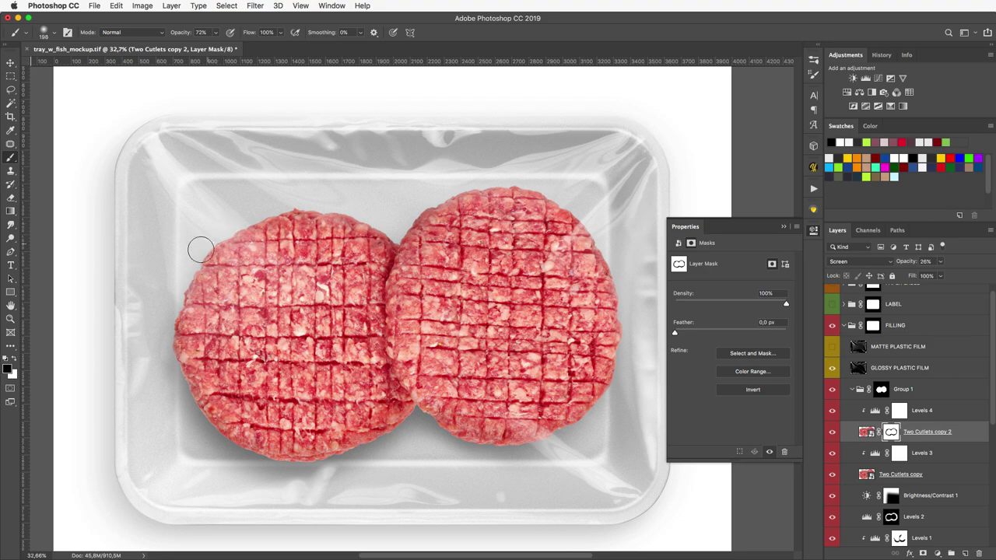
pyautogui.click(813, 230)
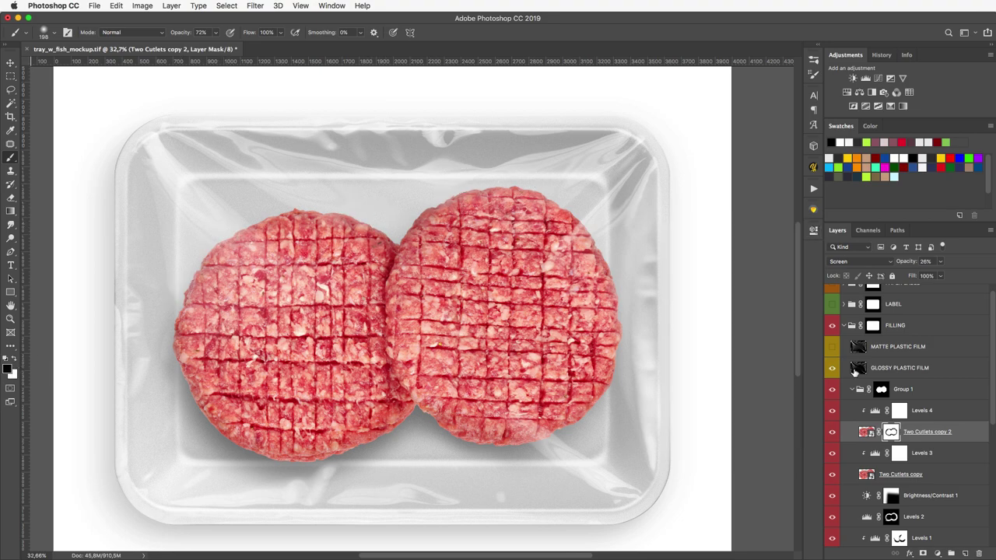
pyautogui.click(889, 107)
# Adjust the Selective Color Reds to Cyan +21, Magenta −13, Yellow −21, Black +19.
pyautogui.click(719, 273)
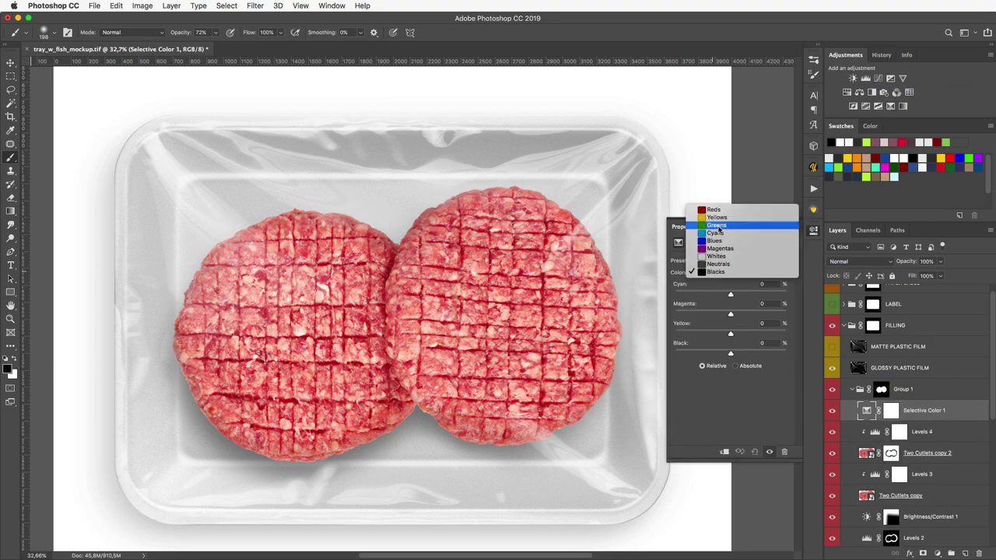
pyautogui.click(713, 209)
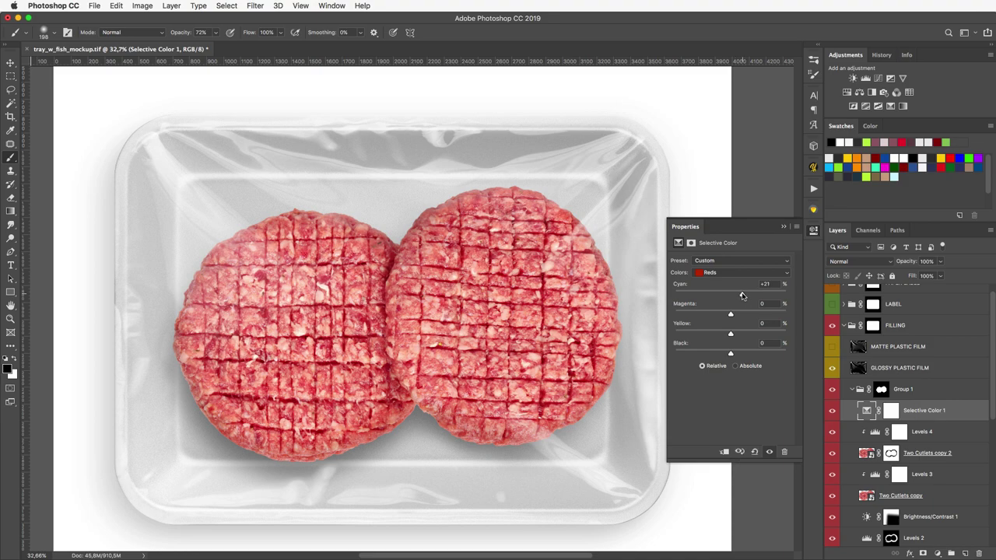
pyautogui.moveTo(730, 314); pyautogui.dragTo(724, 316)
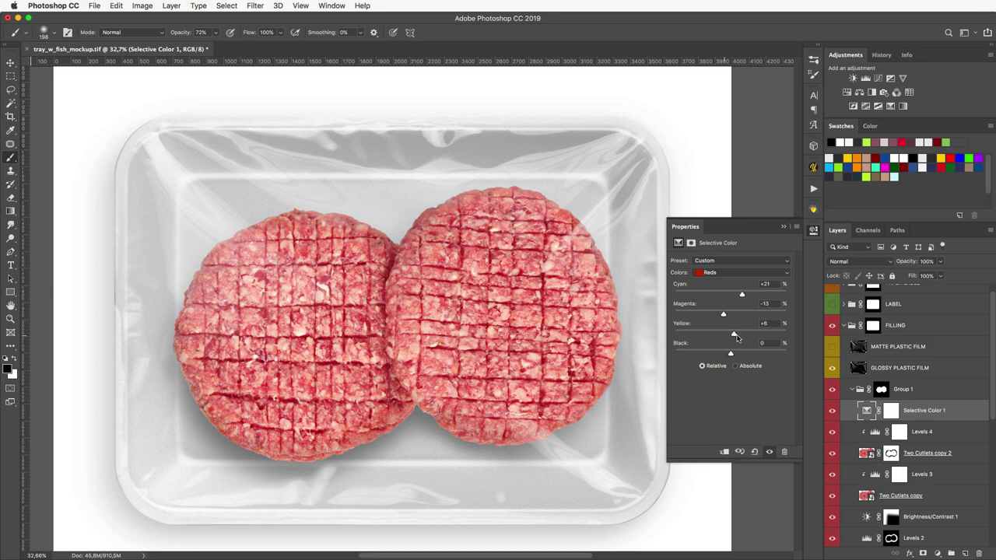
pyautogui.moveTo(732, 356); pyautogui.dragTo(741, 355)
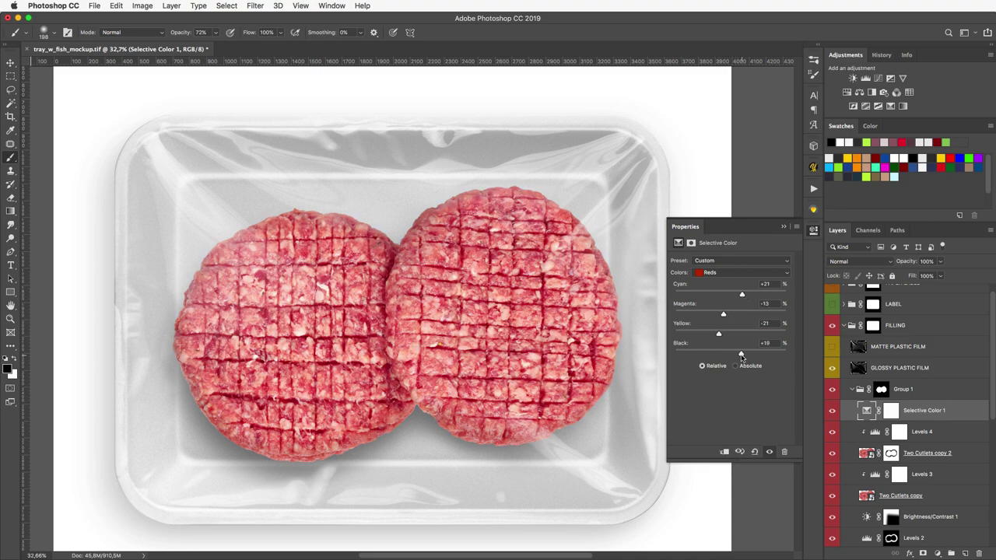
# Raise Black in the Neutrals range, switch to Blacks, and target the adjustment's mask.
pyautogui.click(738, 273)
pyautogui.click(711, 311)
pyautogui.click(724, 274)
pyautogui.click(727, 285)
pyautogui.moveTo(740, 354); pyautogui.dragTo(745, 353)
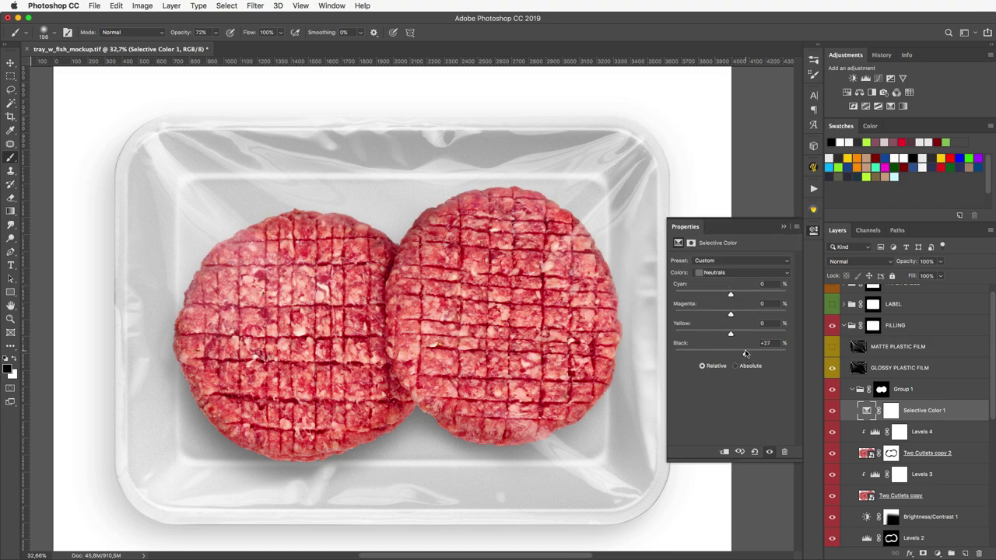
pyautogui.click(739, 272)
pyautogui.click(731, 286)
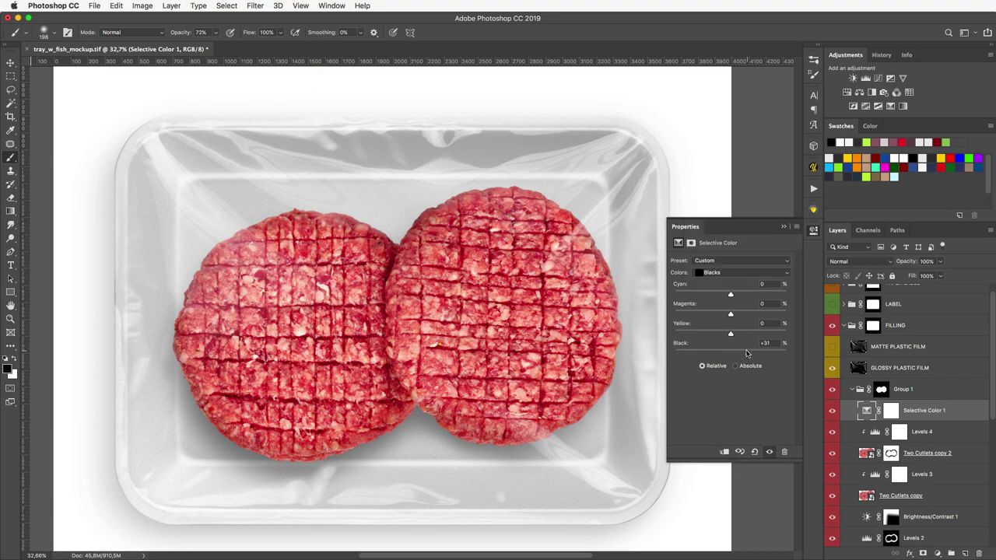
pyautogui.click(890, 410)
# Invert the Selective Color mask and paint the effect back onto both patties with a 200 brush.
pyautogui.hotkey('ctrl', 'i')
pyautogui.press('x')
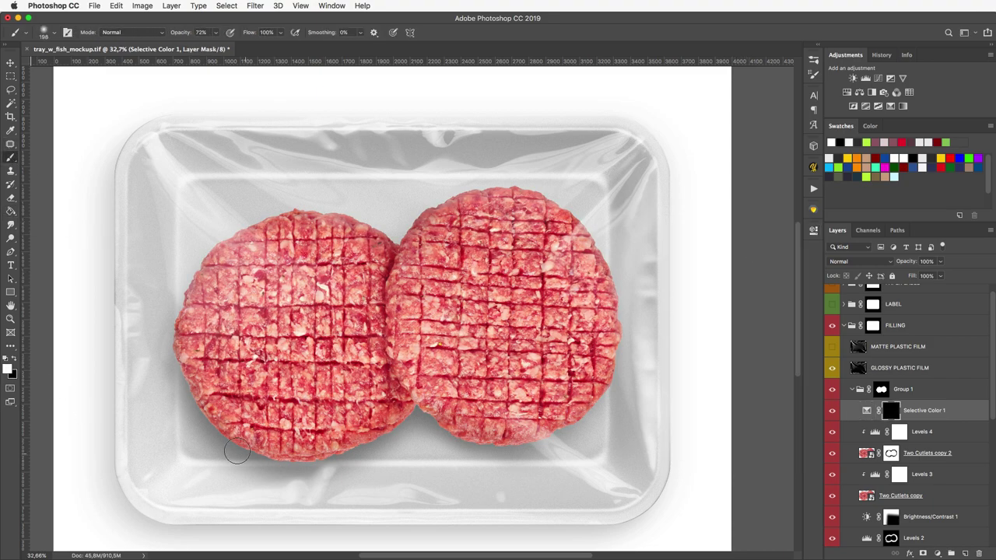
pyautogui.moveTo(238, 451); pyautogui.dragTo(411, 424)
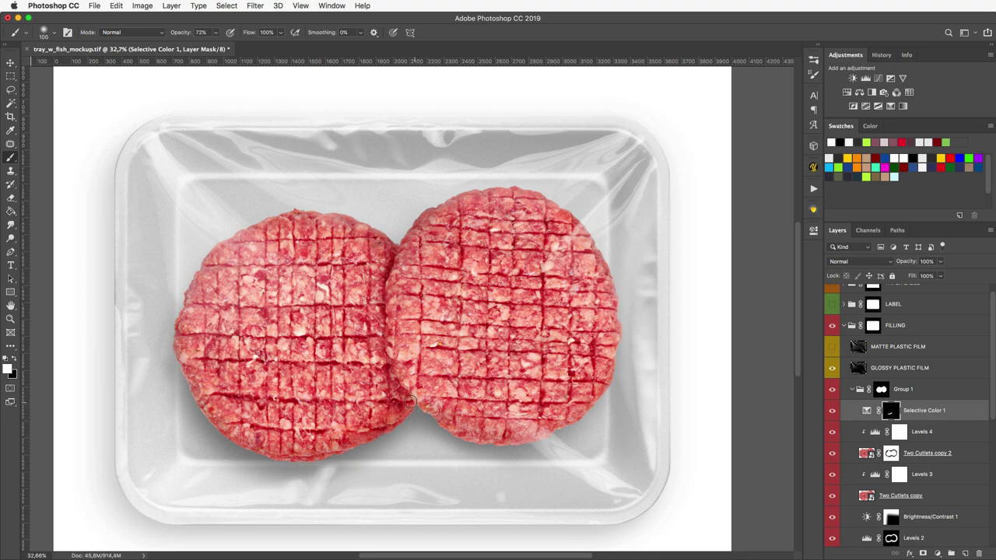
pyautogui.press(']')
pyautogui.press(']')
pyautogui.press(']')
pyautogui.moveTo(410, 400)
pyautogui.mouseDown()
pyautogui.moveTo(433, 204)
pyautogui.moveTo(631, 349)
pyautogui.moveTo(178, 345)
pyautogui.moveTo(206, 229)
pyautogui.moveTo(159, 342)
pyautogui.mouseUp()
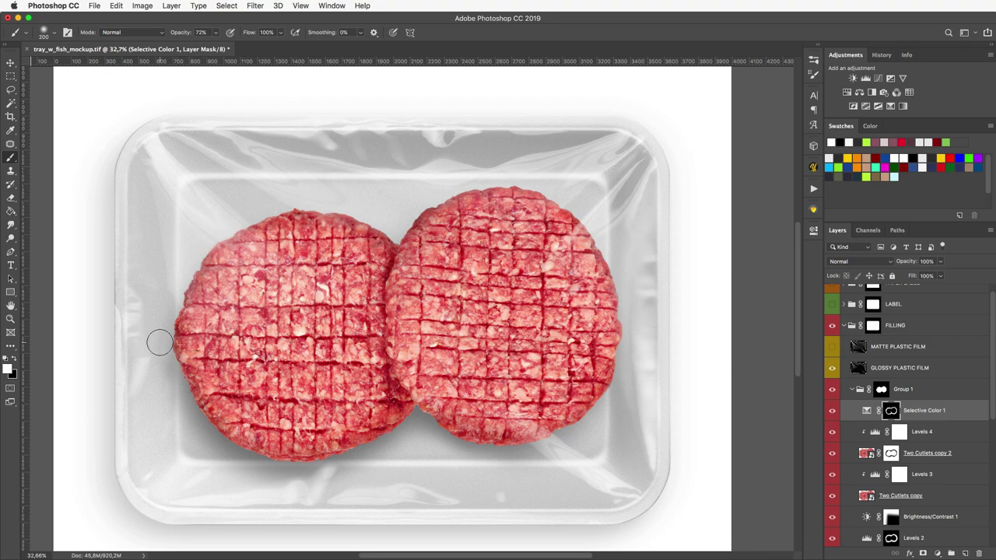
# Duplicate the Selective Color layer, invert the copy's mask, and lower its opacity.
pyautogui.hotkey('ctrl', 'j')
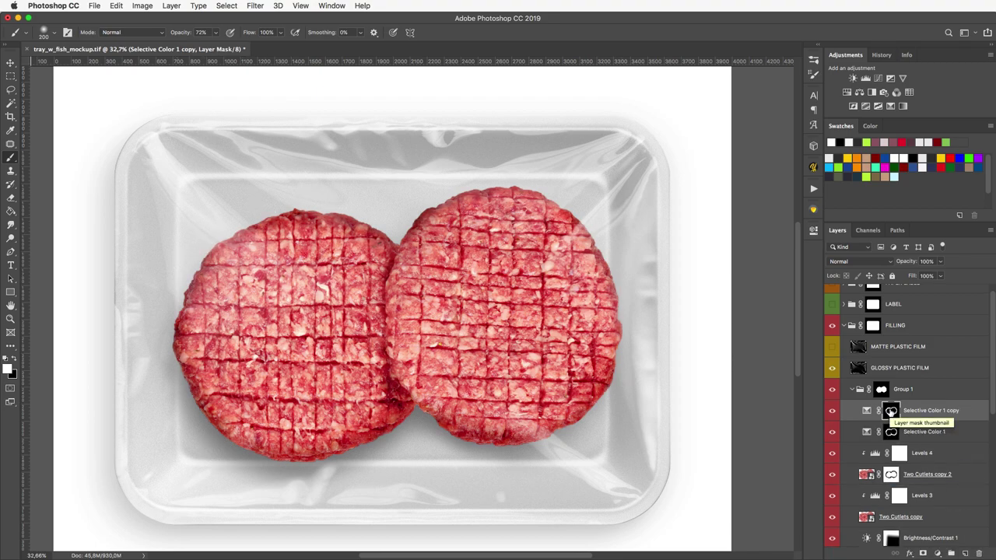
pyautogui.rightClick(891, 411)
pyautogui.click(917, 500)
pyautogui.click(711, 356)
pyautogui.hotkey('ctrl', 'i')
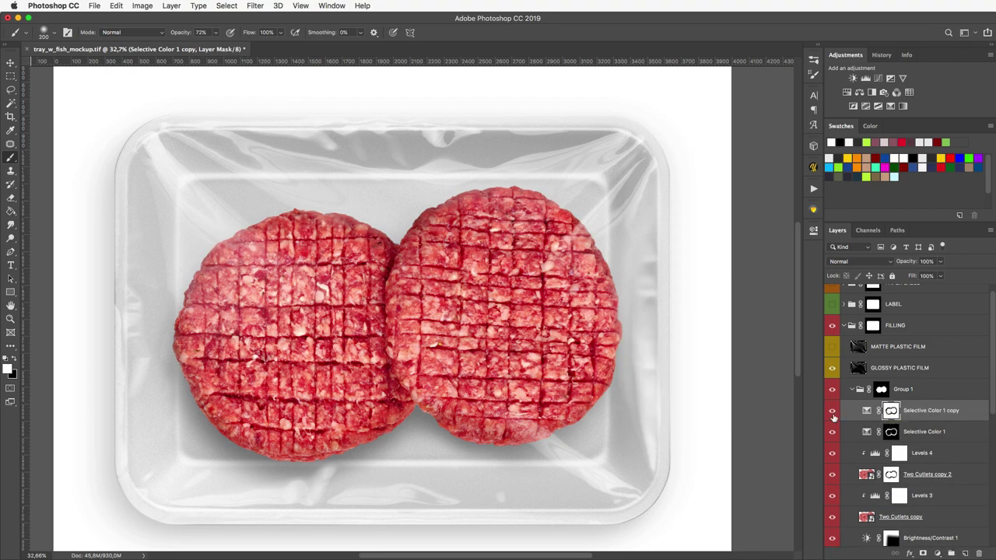
pyautogui.doubleClick(865, 410)
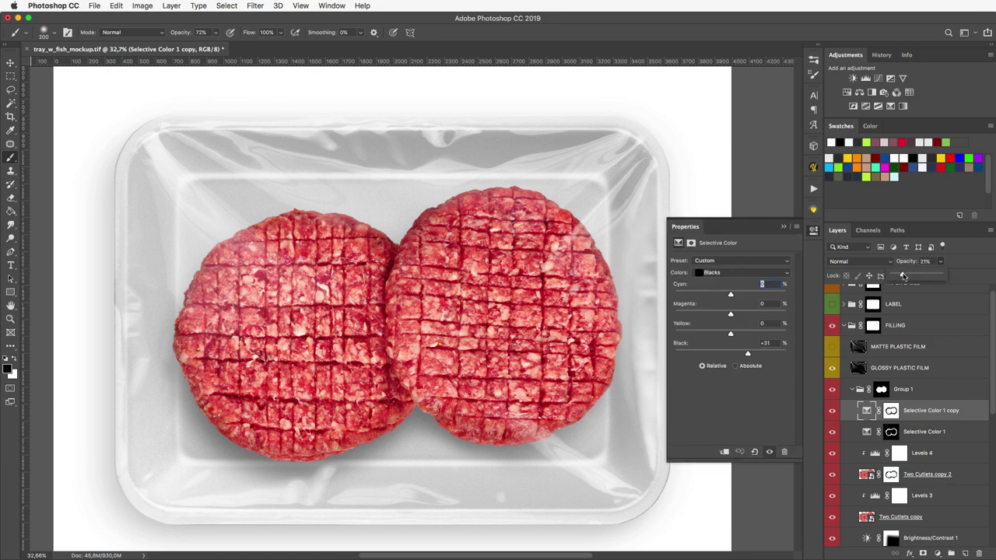
pyautogui.moveTo(940, 268); pyautogui.dragTo(899, 276)
# Raise the copy's Reds Yellow to +9 and shift Neutrals Cyan to about +19.
pyautogui.click(743, 272)
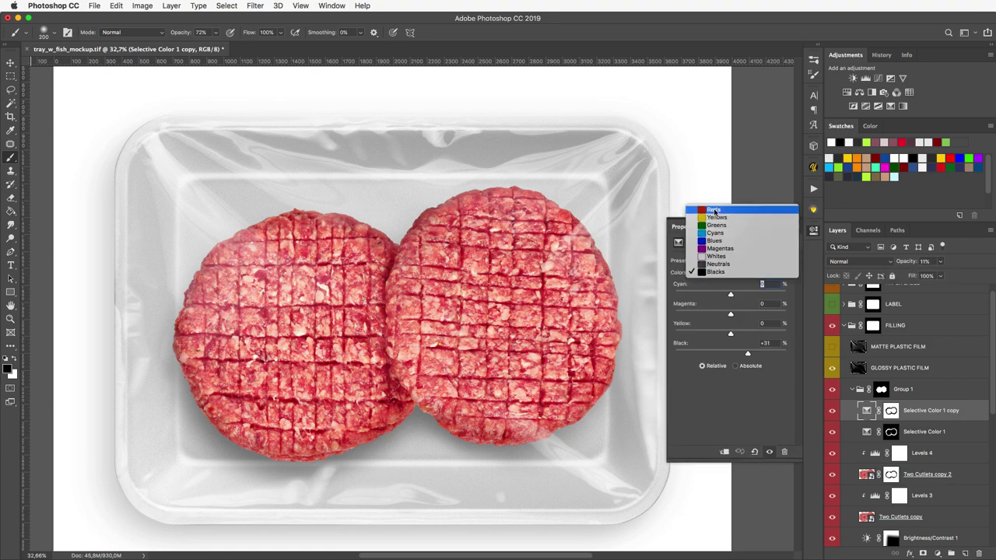
pyautogui.click(709, 210)
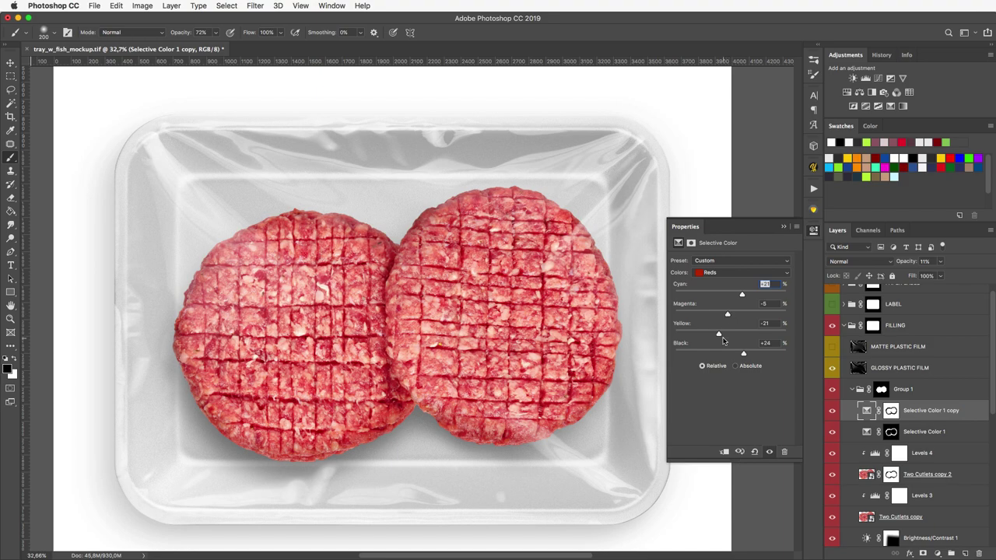
pyautogui.moveTo(722, 339); pyautogui.dragTo(735, 336)
pyautogui.click(724, 272)
pyautogui.click(719, 324)
pyautogui.moveTo(729, 296); pyautogui.dragTo(734, 317)
# Add a Color Balance adjustment with Midtones set to −15/+4/+8.
pyautogui.click(859, 92)
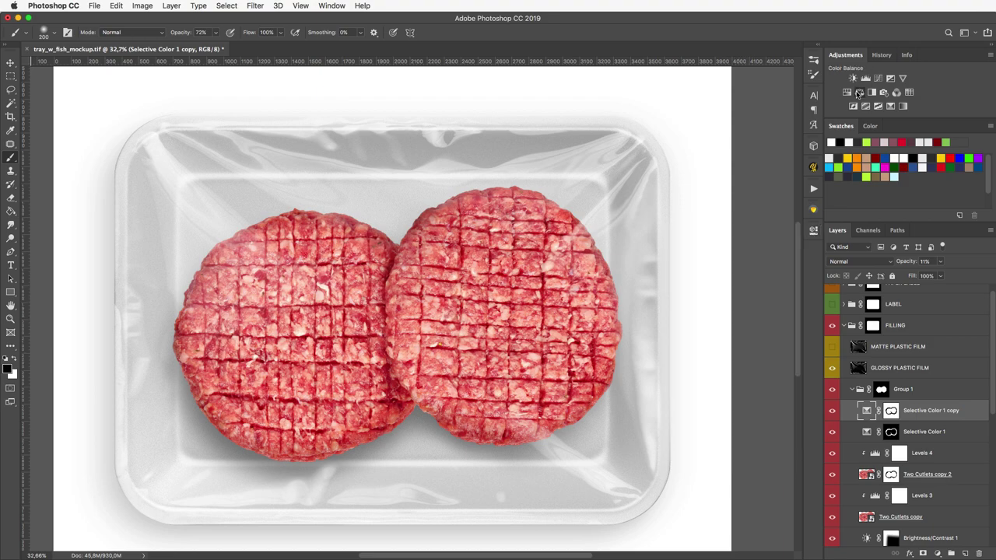
pyautogui.moveTo(717, 281); pyautogui.dragTo(716, 303)
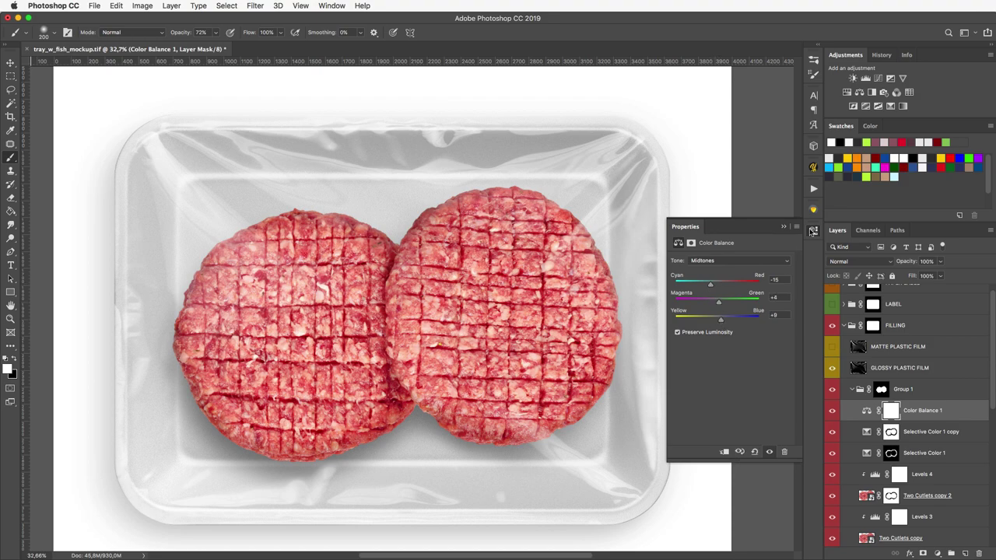
pyautogui.click(812, 231)
# Add a new black-filled layer, then collapse Group 1 and the FILLING group.
pyautogui.click(964, 553)
pyautogui.press('g')
pyautogui.hotkey('alt', 'BackSpace')
pyautogui.click(832, 409)
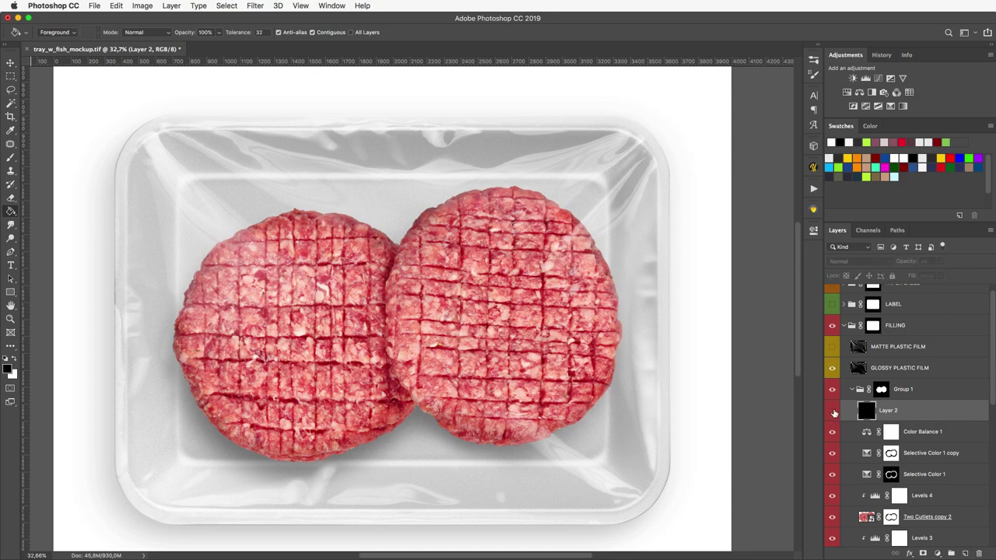
pyautogui.click(852, 389)
pyautogui.press('v')
pyautogui.scroll(-1, 550, 392)
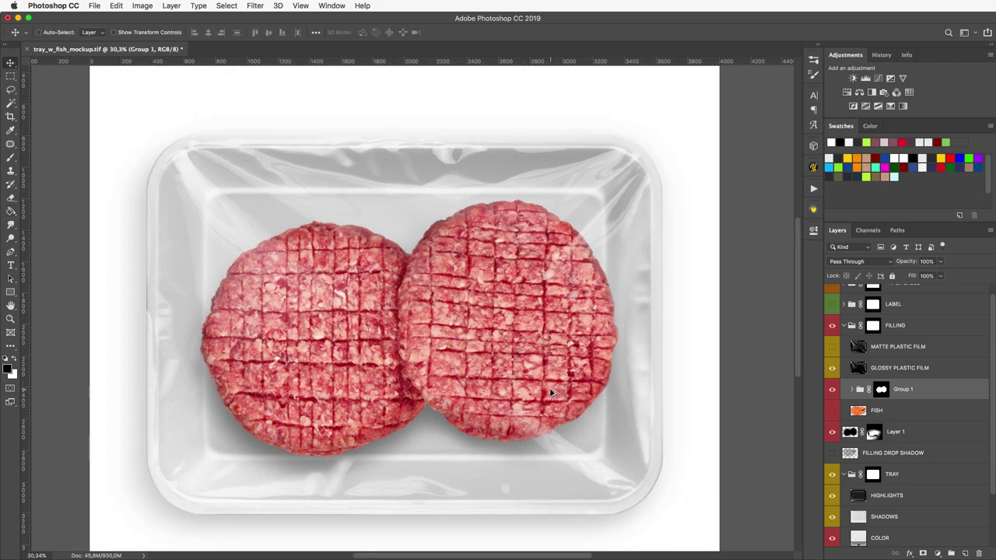
pyautogui.scroll(-2, 550, 392)
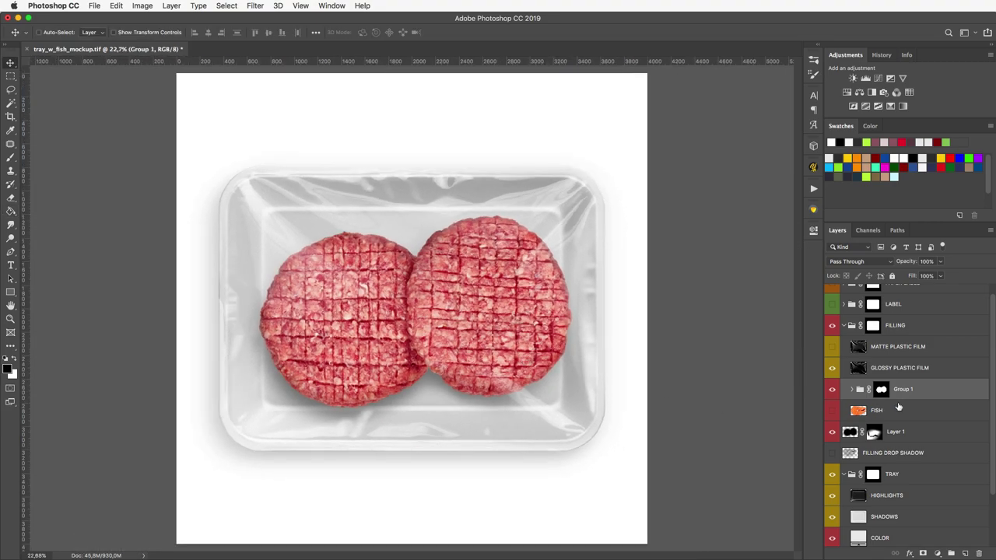
pyautogui.click(844, 327)
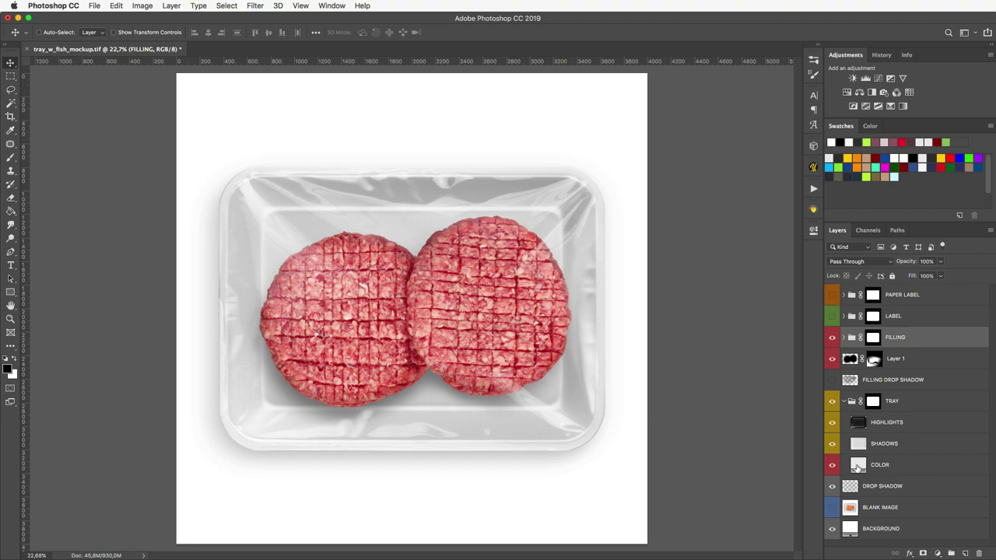
# Change the tray's COLOR fill from light grey to near-black #272727.
pyautogui.doubleClick(857, 466)
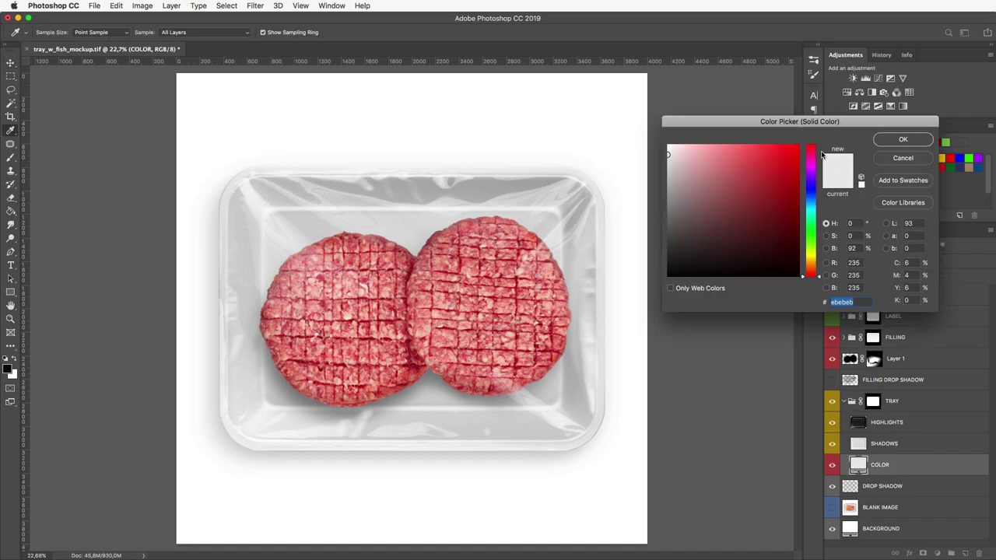
pyautogui.moveTo(771, 214); pyautogui.dragTo(778, 160)
pyautogui.click(807, 158)
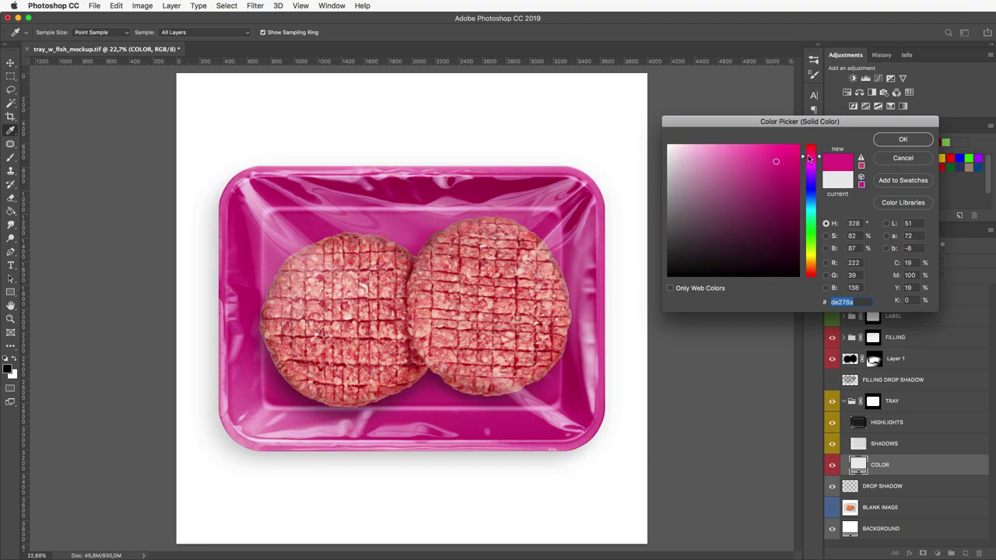
pyautogui.click(808, 265)
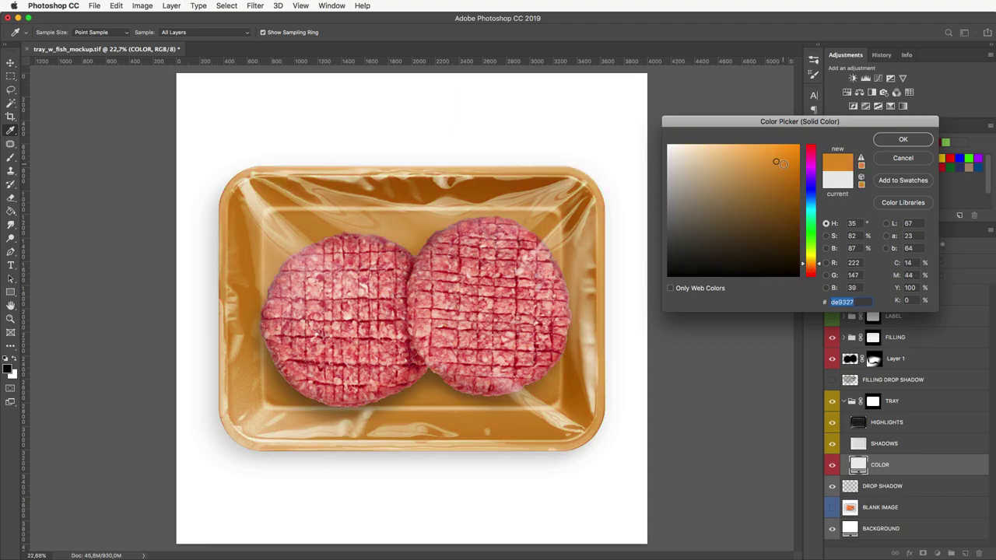
pyautogui.moveTo(783, 164)
pyautogui.mouseDown()
pyautogui.moveTo(788, 149)
pyautogui.moveTo(667, 256)
pyautogui.mouseUp()
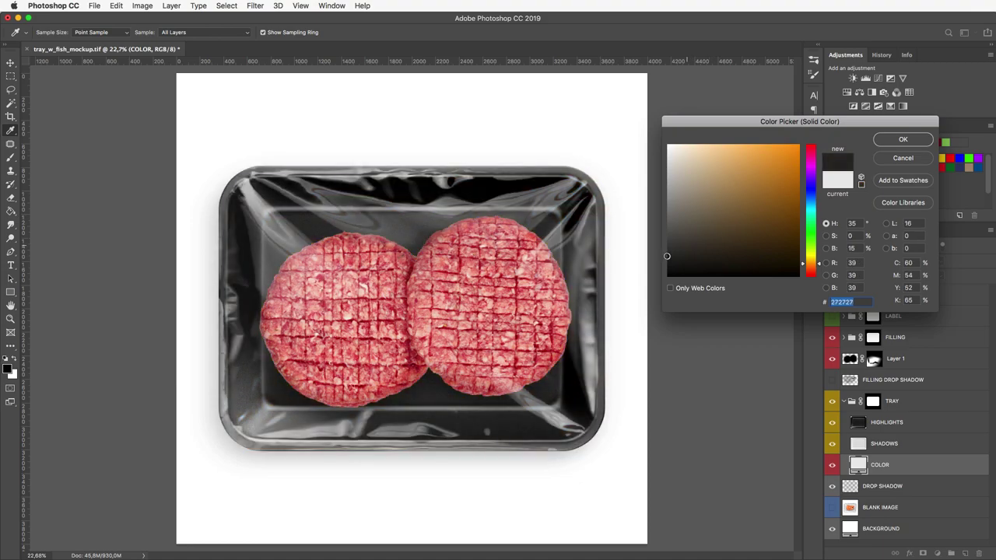
pyautogui.click(903, 139)
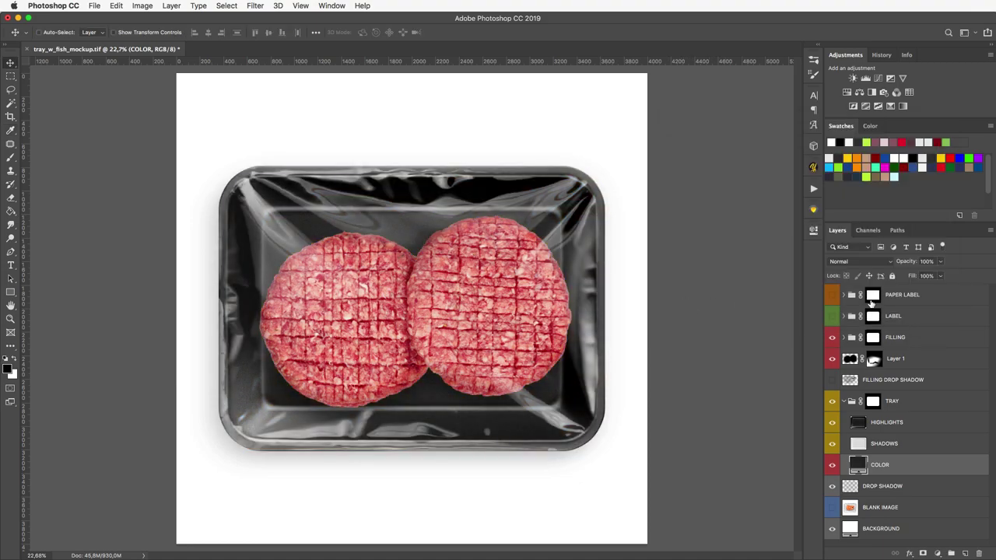
# Place the DESIGN layer from LABEL.psd into the LABEL smart object and hide ADD YOUR DESIGN.
pyautogui.click(843, 295)
pyautogui.click(852, 354)
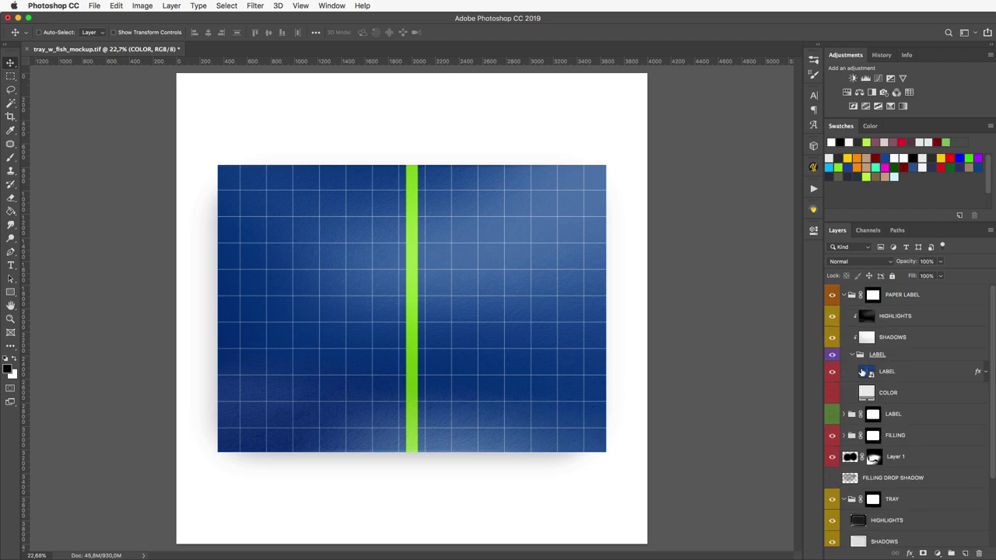
pyautogui.click(866, 373)
pyautogui.doubleClick(866, 372)
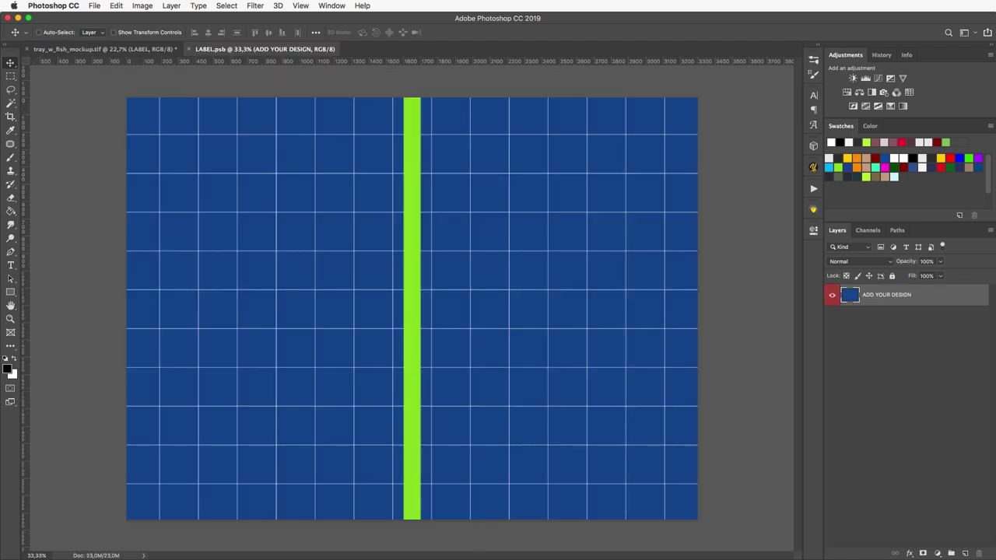
pyautogui.moveTo(363, 315); pyautogui.dragTo(436, 45)
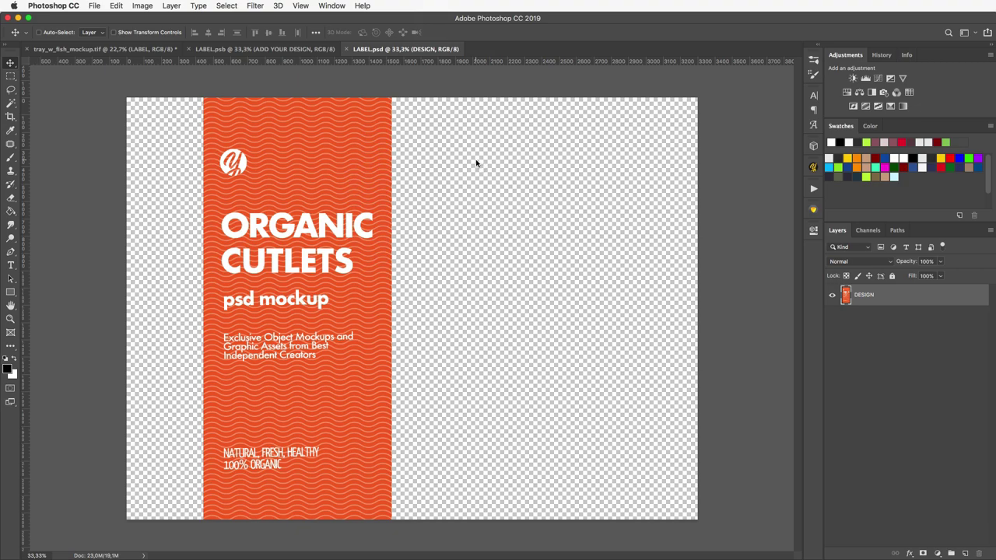
pyautogui.moveTo(864, 294); pyautogui.dragTo(370, 218)
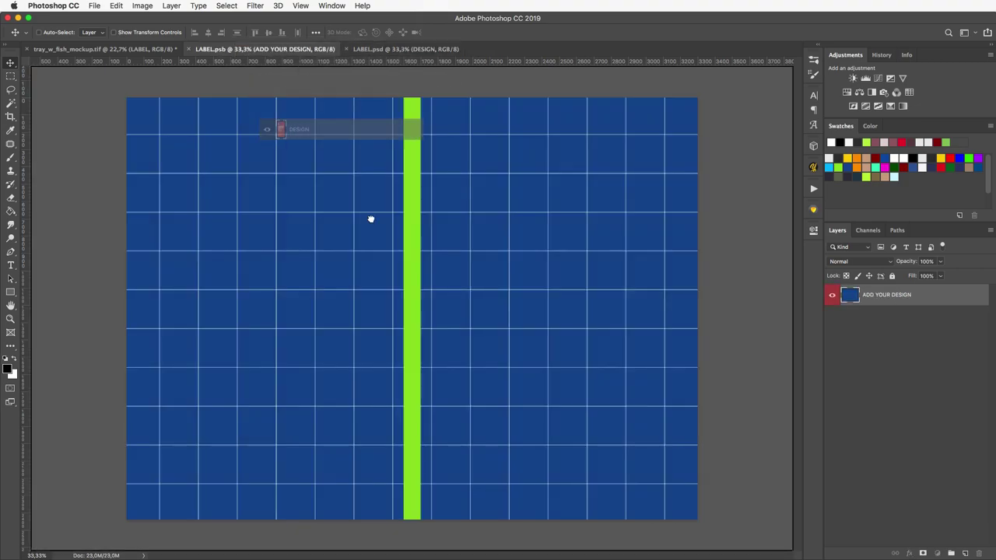
pyautogui.click(831, 316)
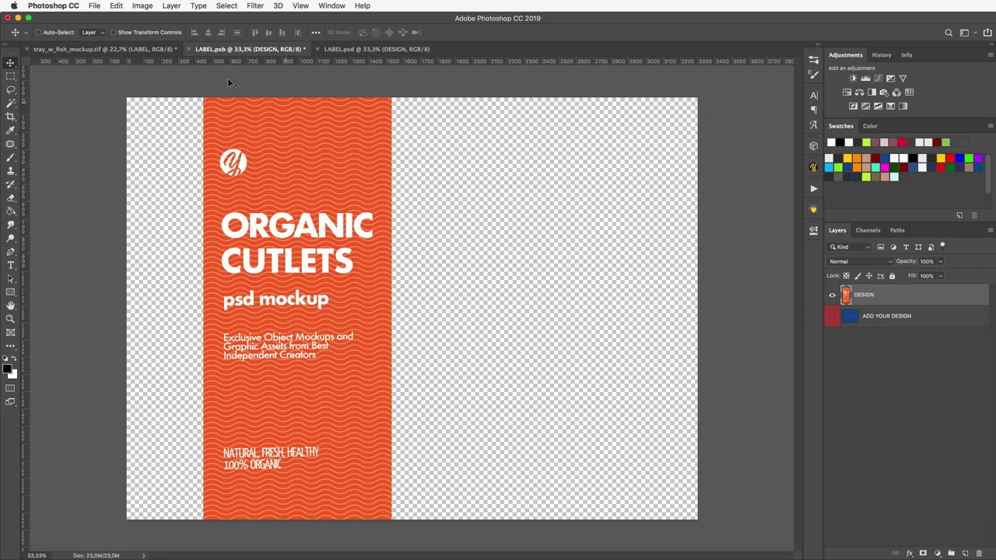
# Save and close the label smart object, then fit the mockup in view and collapse PAPER LABEL.
pyautogui.click(188, 51)
pyautogui.click(749, 239)
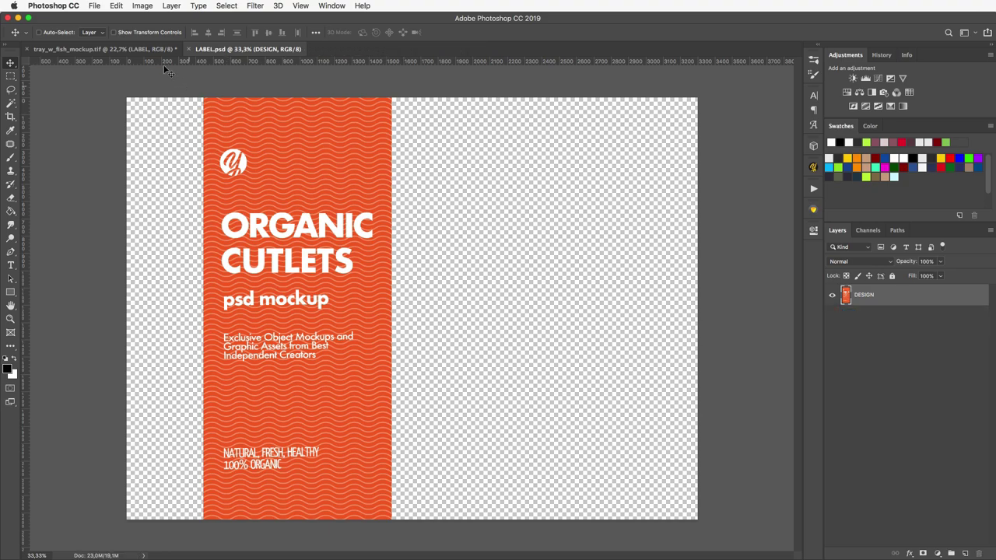
pyautogui.click(147, 49)
pyautogui.hotkey('ctrl', '0')
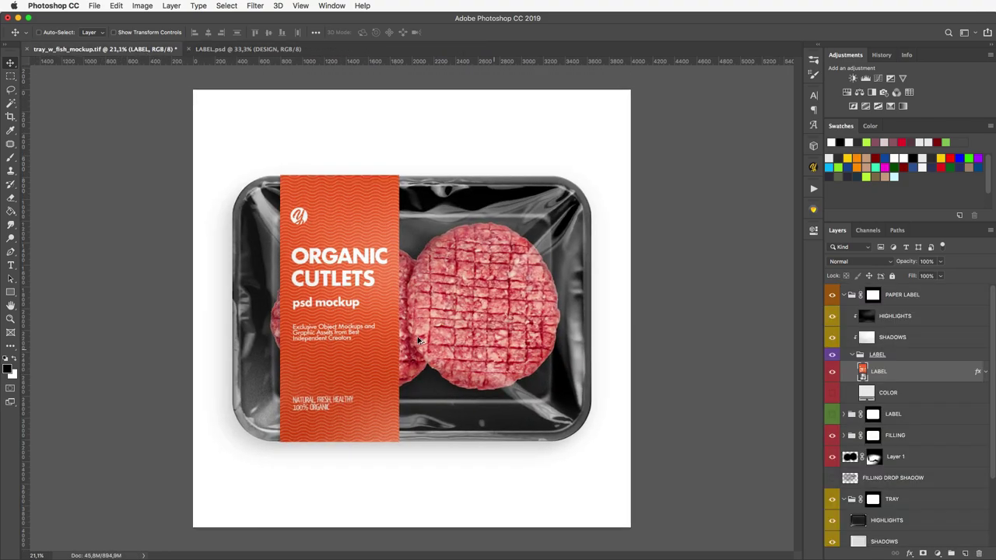
pyautogui.scroll(3, 417, 340)
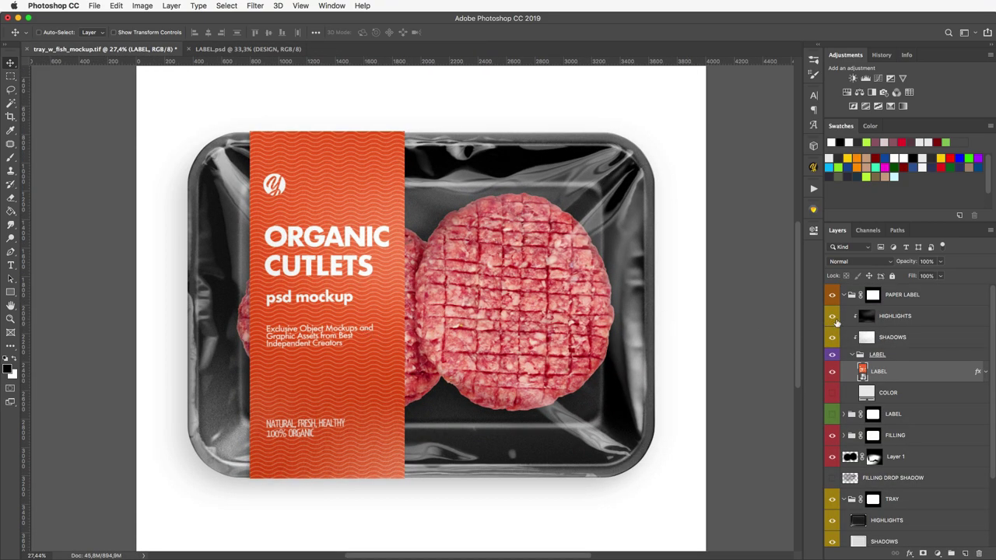
pyautogui.click(843, 295)
pyautogui.scroll(-2, 723, 391)
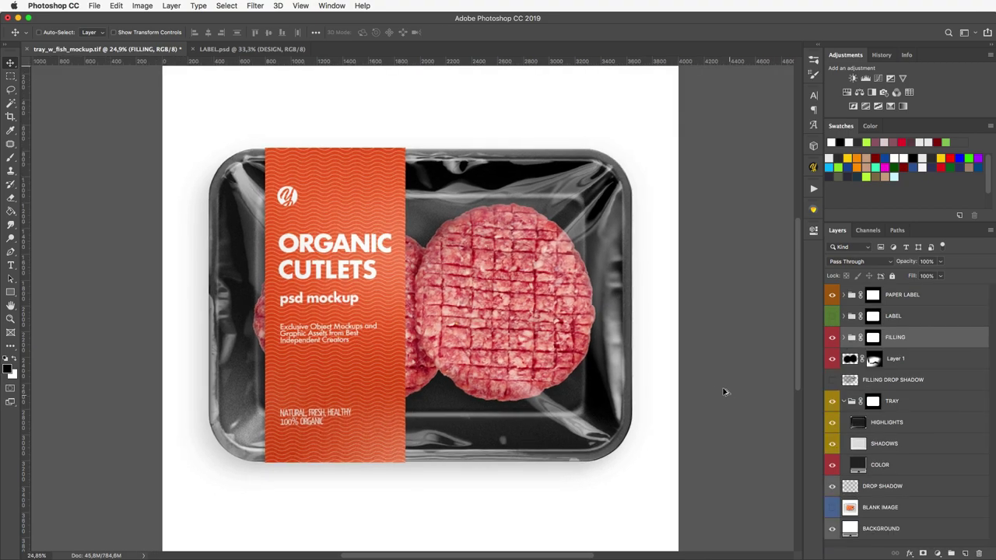
pyautogui.scroll(-1, 723, 392)
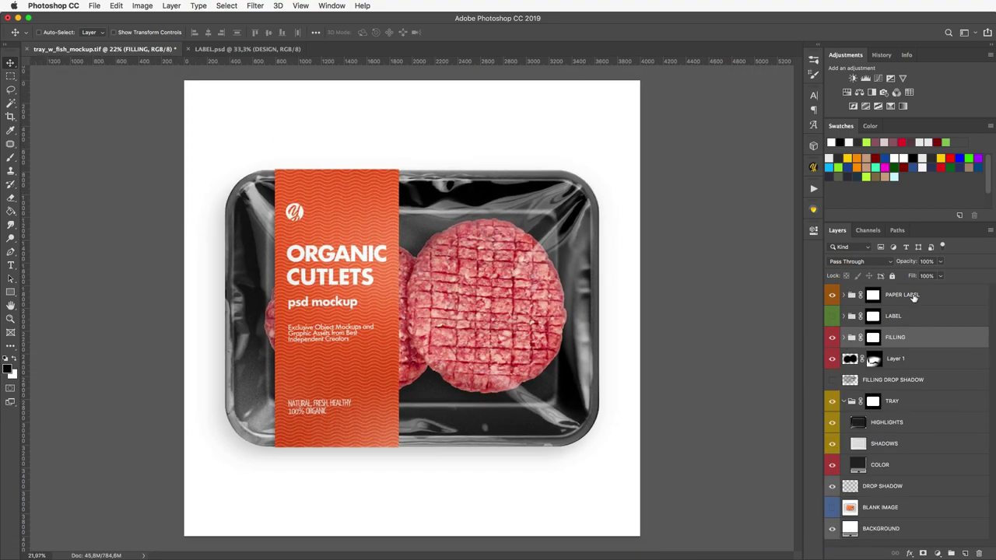
# Set the BACKGROUND fill to light cyan #aaecf6, then select the layers from PAPER LABEL to COLOR.
pyautogui.doubleClick(849, 528)
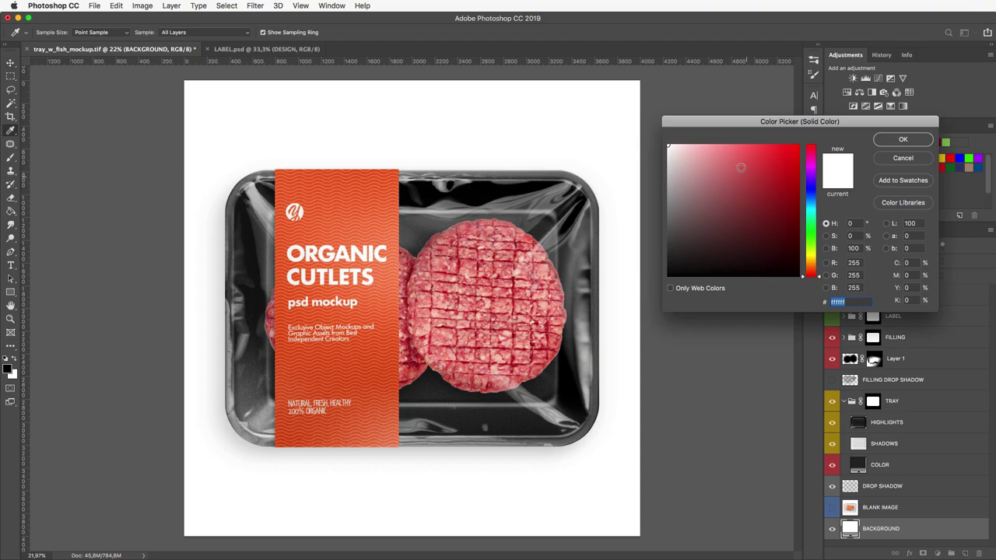
pyautogui.click(735, 159)
pyautogui.moveTo(735, 159)
pyautogui.mouseDown()
pyautogui.moveTo(772, 209)
pyautogui.moveTo(745, 231)
pyautogui.mouseUp()
pyautogui.moveTo(809, 210); pyautogui.dragTo(811, 206)
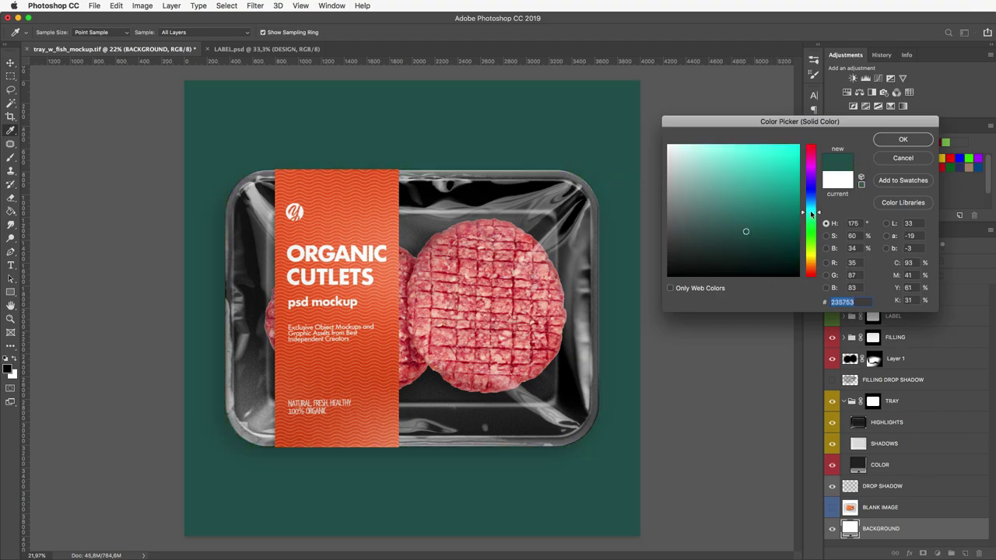
pyautogui.moveTo(751, 155); pyautogui.dragTo(704, 151)
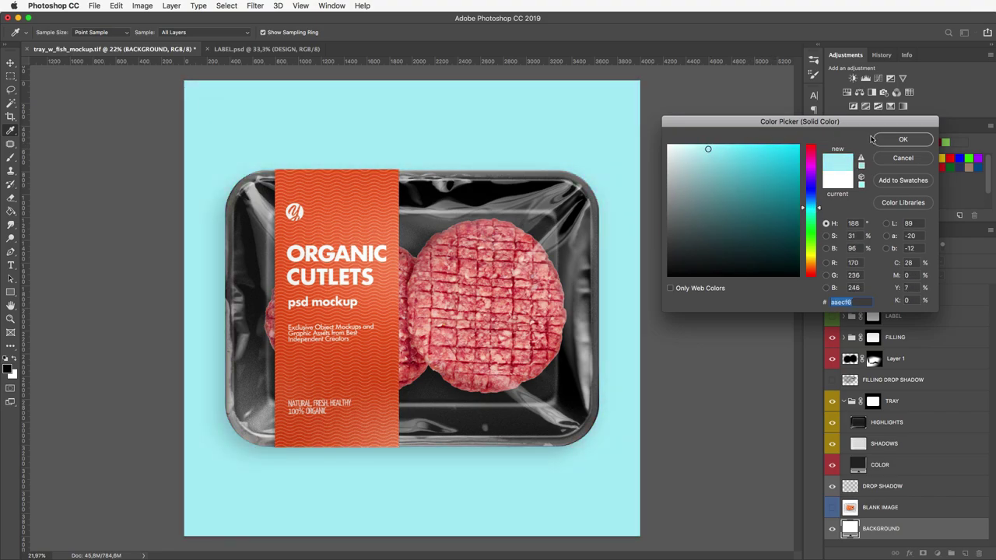
pyautogui.click(902, 139)
pyautogui.moveTo(904, 302); pyautogui.dragTo(907, 492)
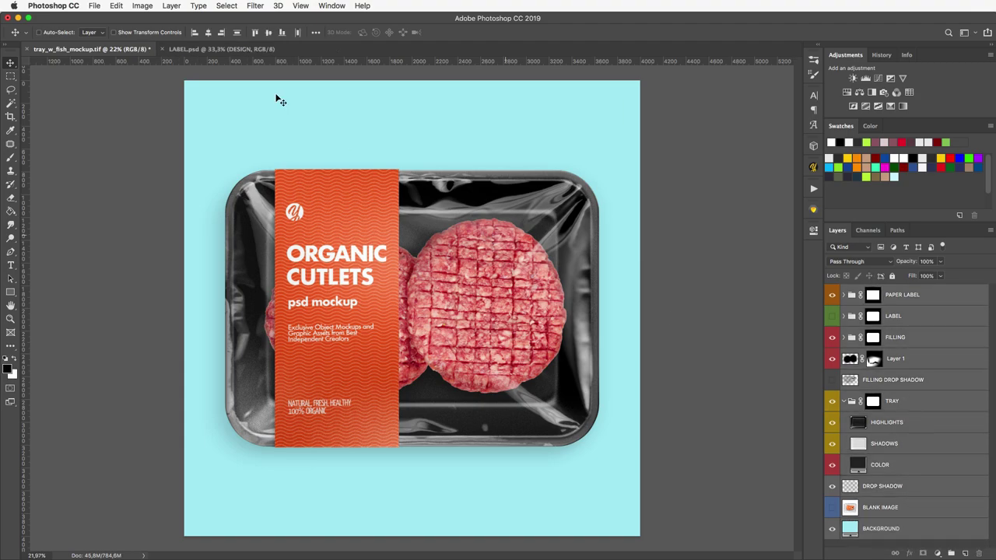
# Merge the selected layers into one PAPER LABEL layer with Layer > Merge Layers.
pyautogui.click(178, 9)
pyautogui.click(209, 389)
pyautogui.scroll(-2, 690, 389)
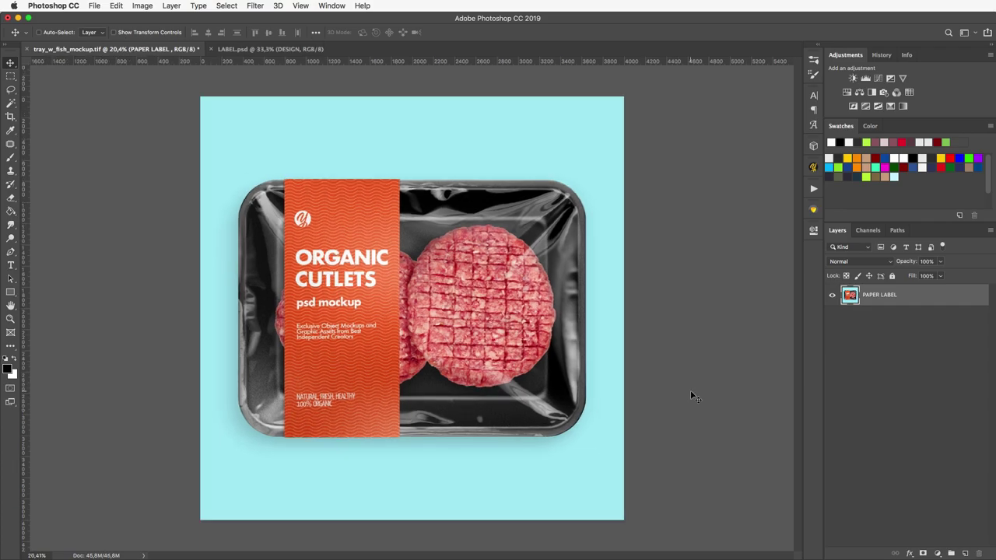